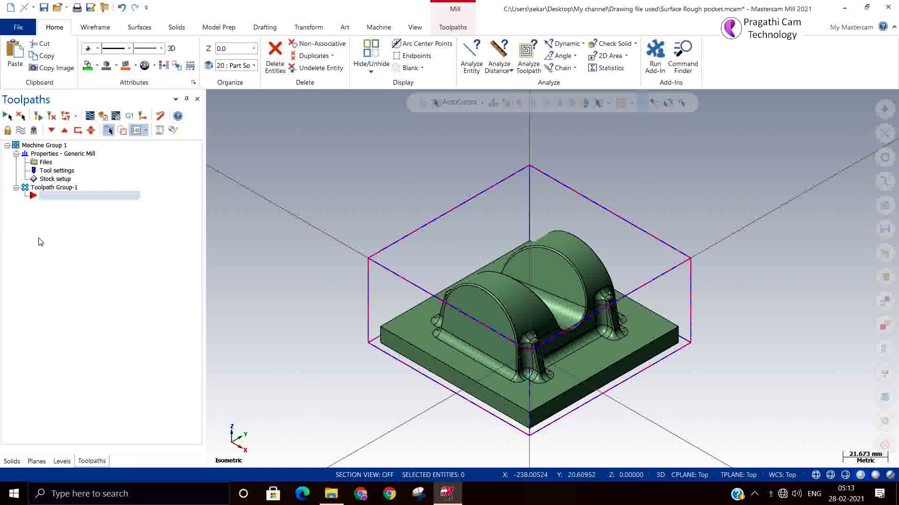
# - Start a Surface Rough Pocket mill toolpath and select the entire solid part as its drive surfaces
pyautogui.rightClick(298, 161)
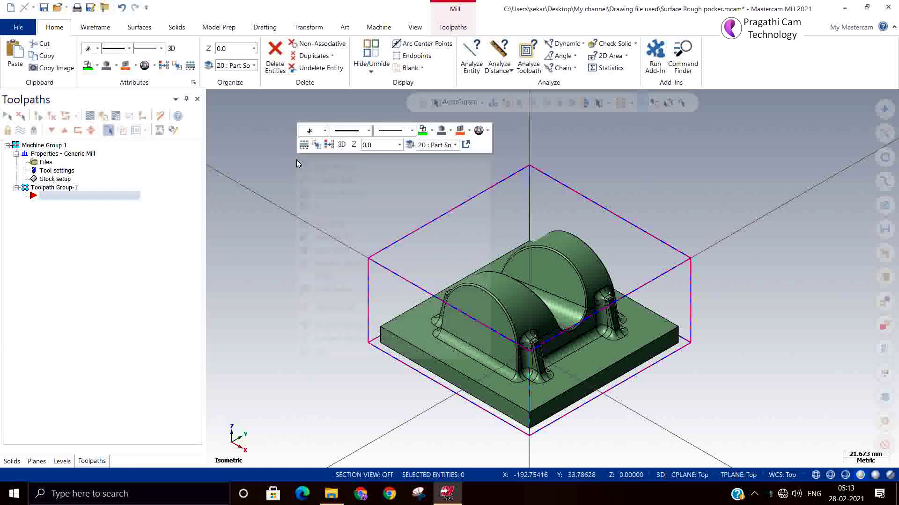
pyautogui.click(327, 264)
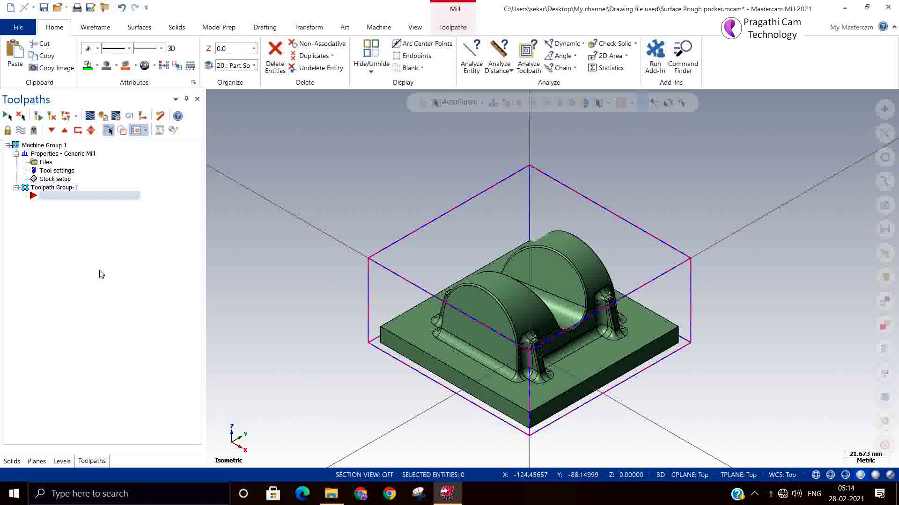
pyautogui.rightClick(81, 234)
pyautogui.moveTo(120, 201)
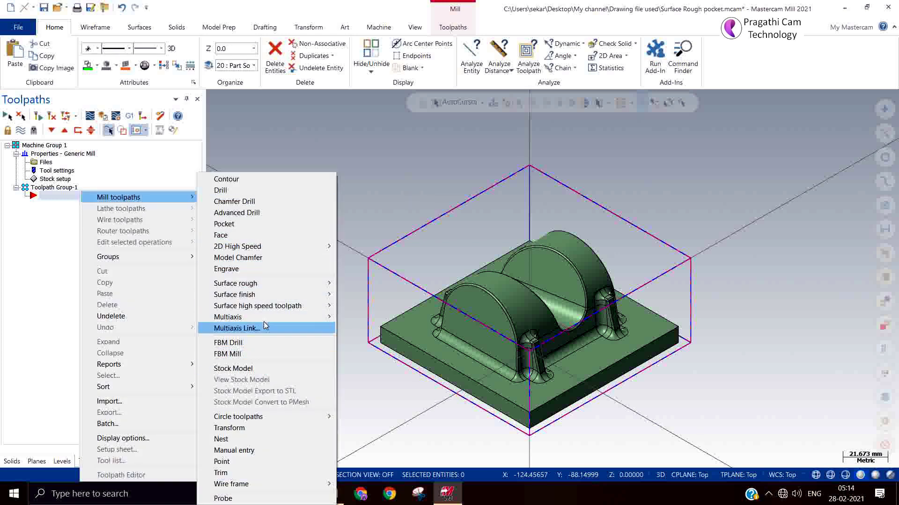
pyautogui.moveTo(269, 287)
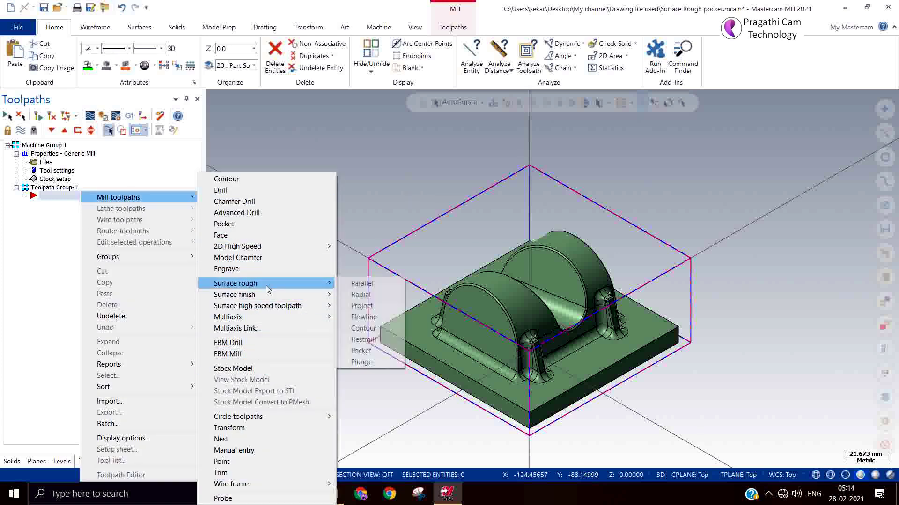
pyautogui.click(361, 351)
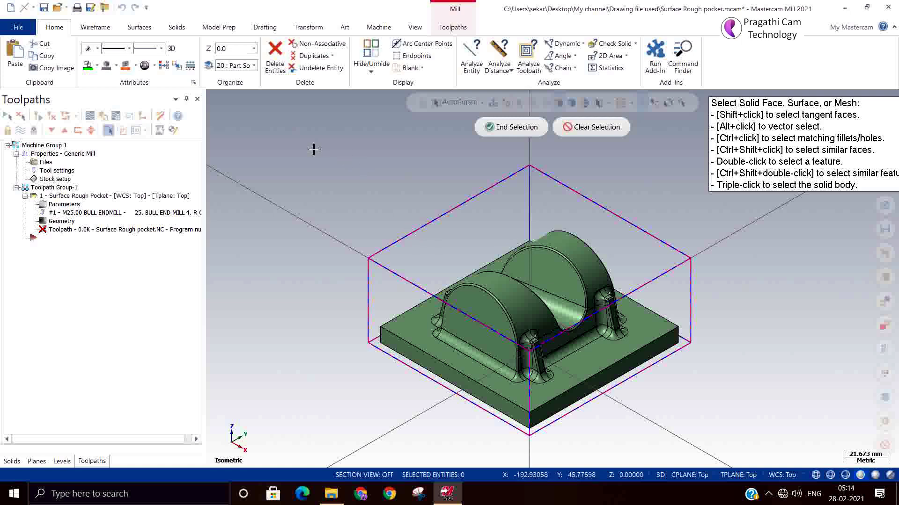
pyautogui.moveTo(313, 148); pyautogui.dragTo(712, 412)
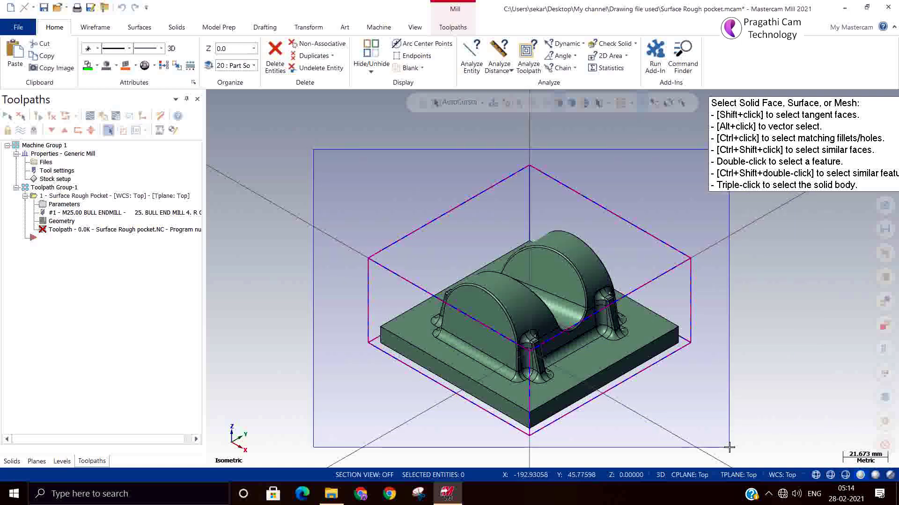
pyautogui.click(518, 134)
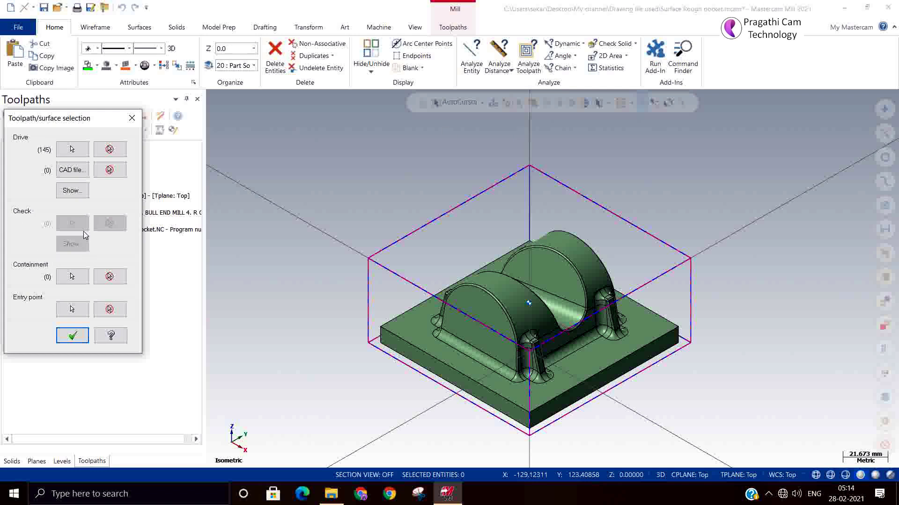
# - Chain the upper rectangle of the stock boundary as the containment and accept the toolpath's surface selection
pyautogui.click(70, 278)
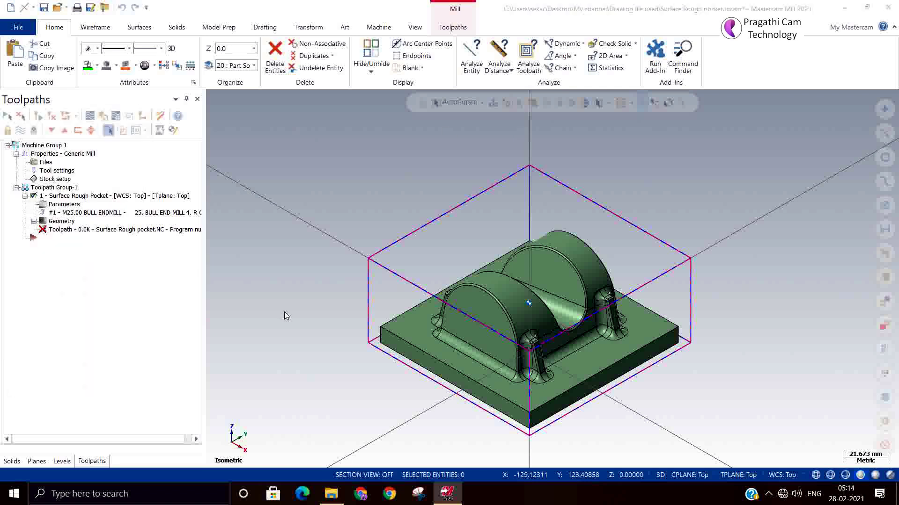
pyautogui.click(380, 267)
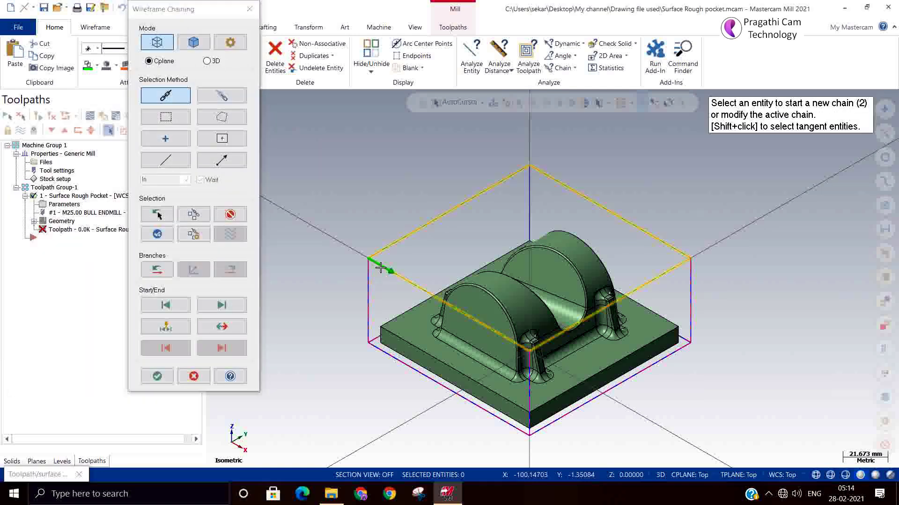
pyautogui.click(162, 376)
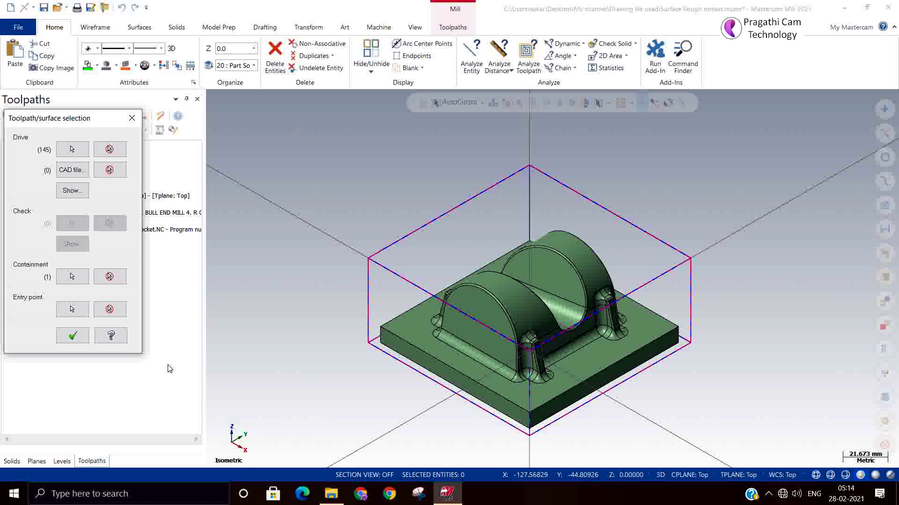
pyautogui.click(73, 335)
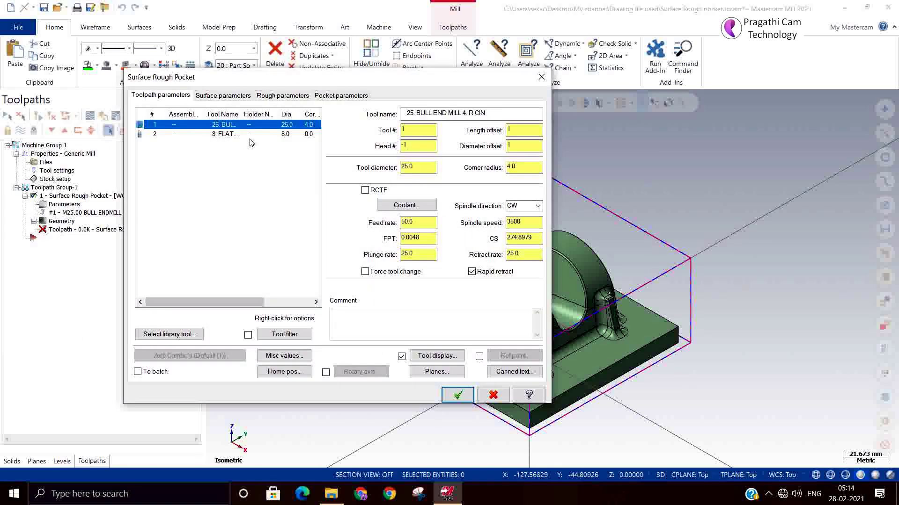
# - Replace the 25 mm bull end mill with the library's END MILL WITH RADIUS - 16 / R2.0, filtering the library to bull-nose end mills
pyautogui.press('Delete')
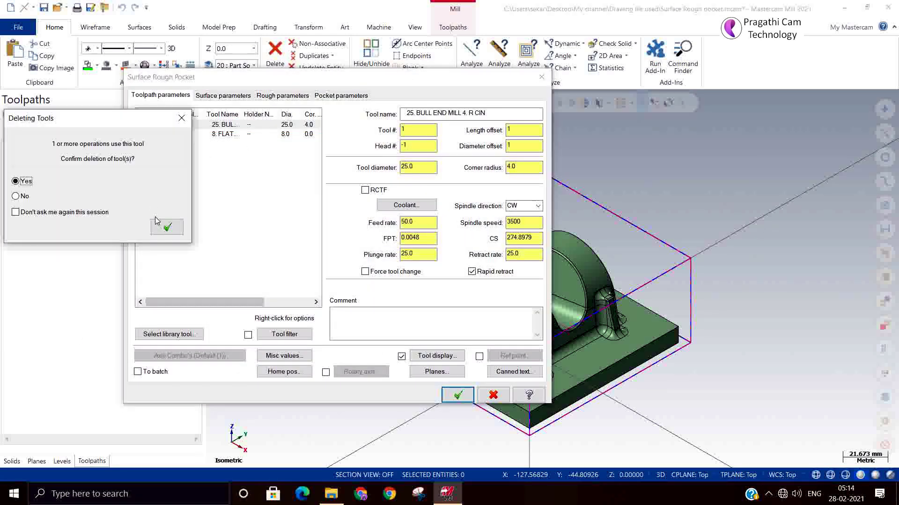
pyautogui.click(164, 225)
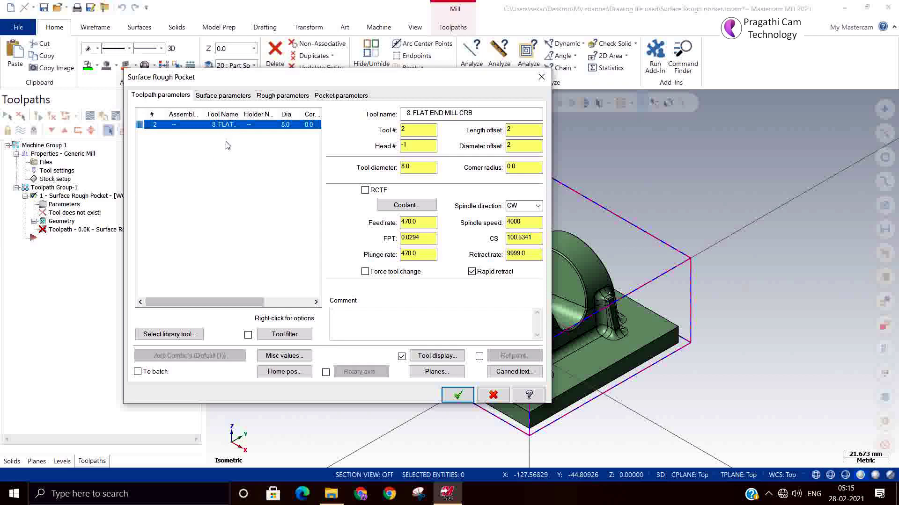
pyautogui.click(184, 336)
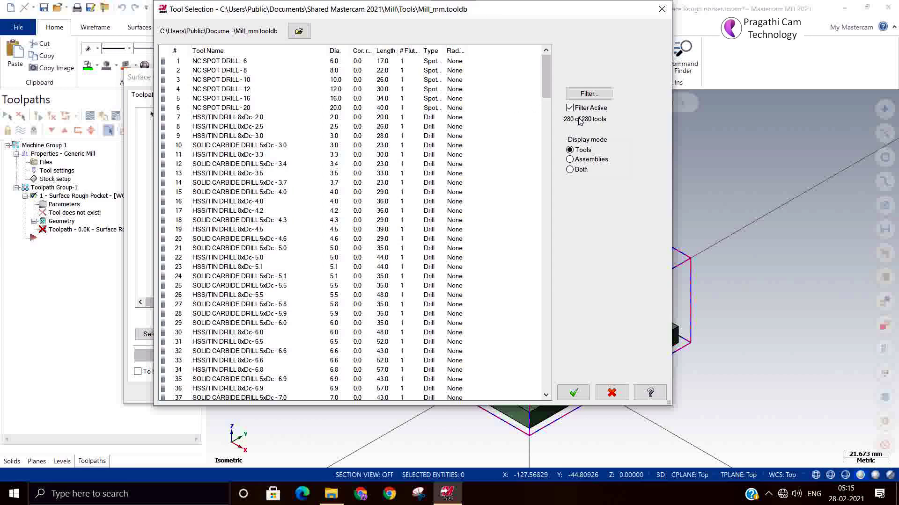
pyautogui.click(605, 96)
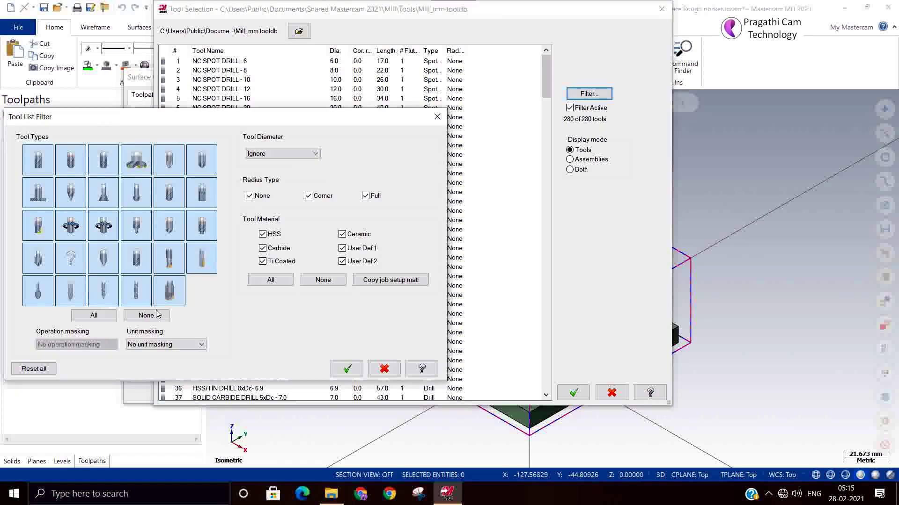
pyautogui.click(146, 315)
pyautogui.click(96, 170)
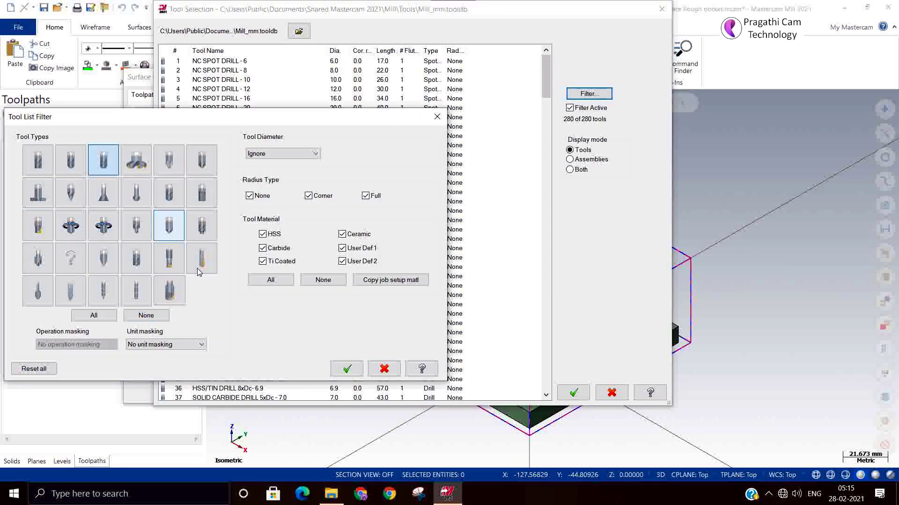
pyautogui.click(346, 369)
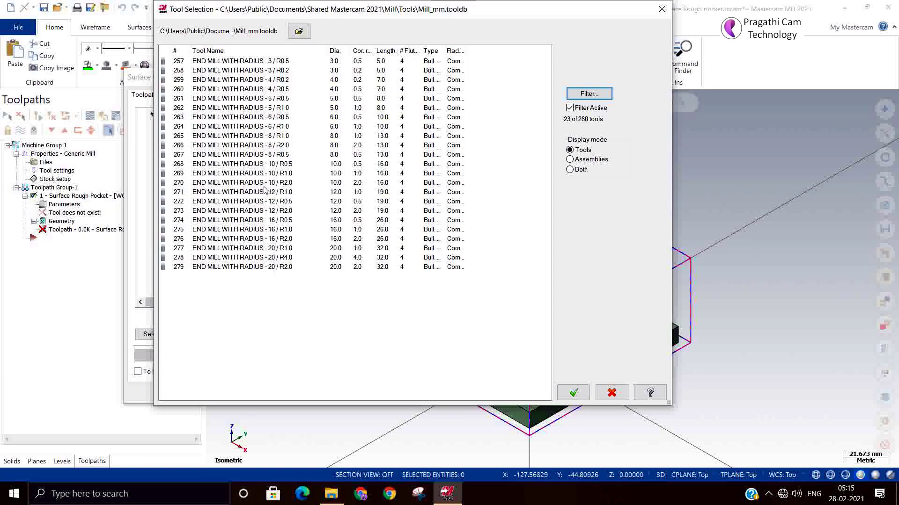
pyautogui.click(253, 239)
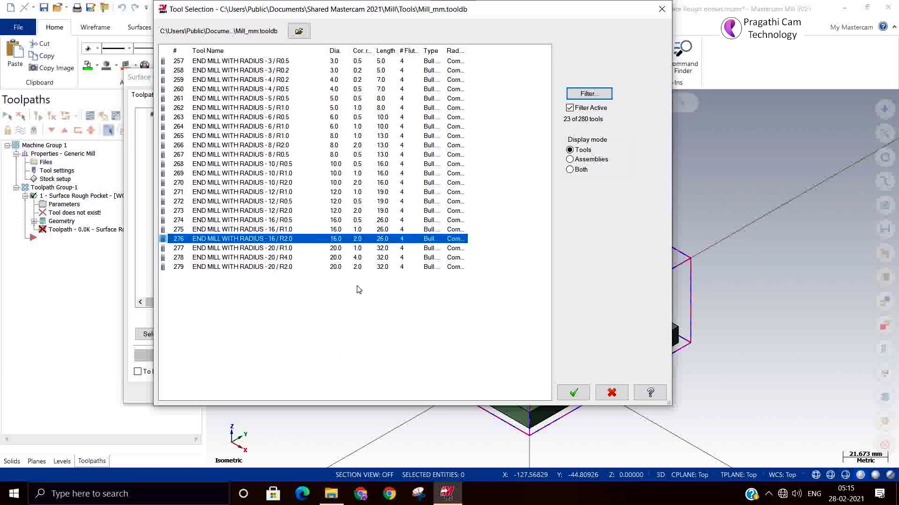
pyautogui.click(573, 392)
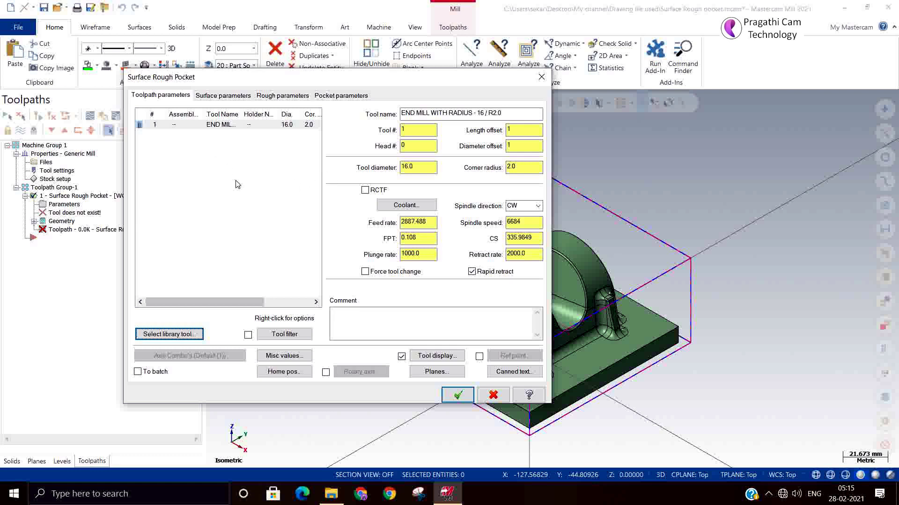
# - Set the tool's cutting speed (CS) to 200 and its plunge rate to 600
pyautogui.doubleClick(534, 237)
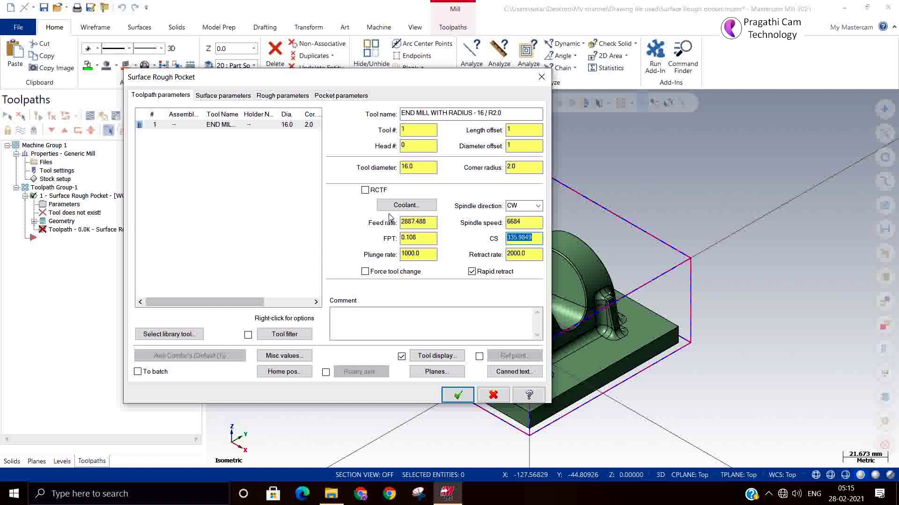
pyautogui.write('200')
pyautogui.press('Return')
pyautogui.click(423, 254)
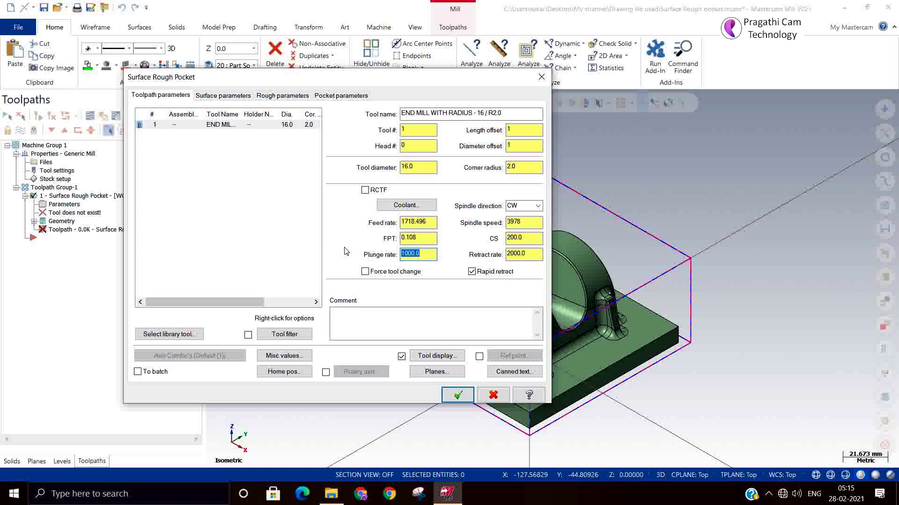
pyautogui.write('600')
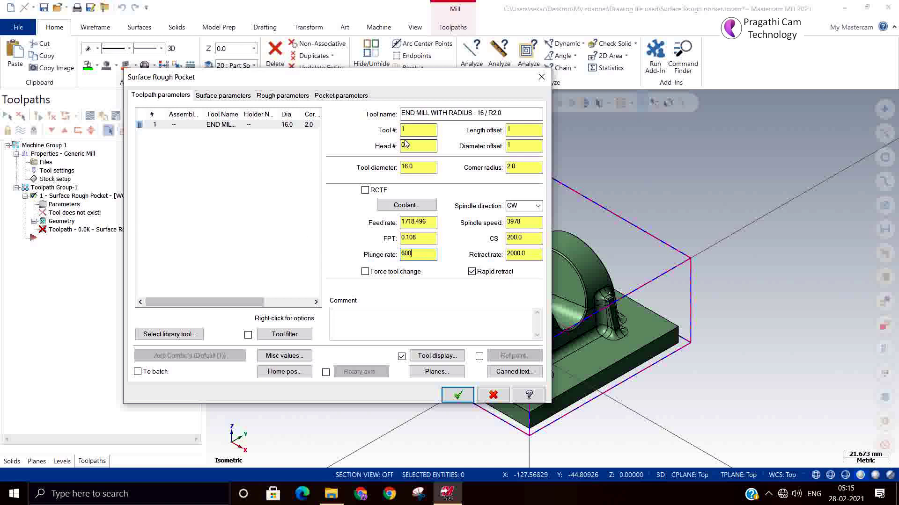
# - Set the stock to leave on the drive surfaces to 0.5 in the surface parameters
pyautogui.click(234, 96)
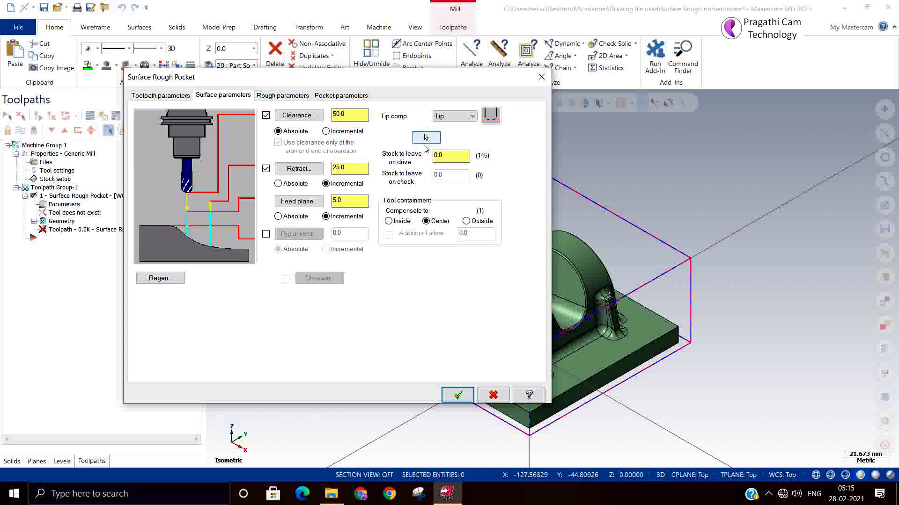
pyautogui.click(439, 156)
pyautogui.write('0.')
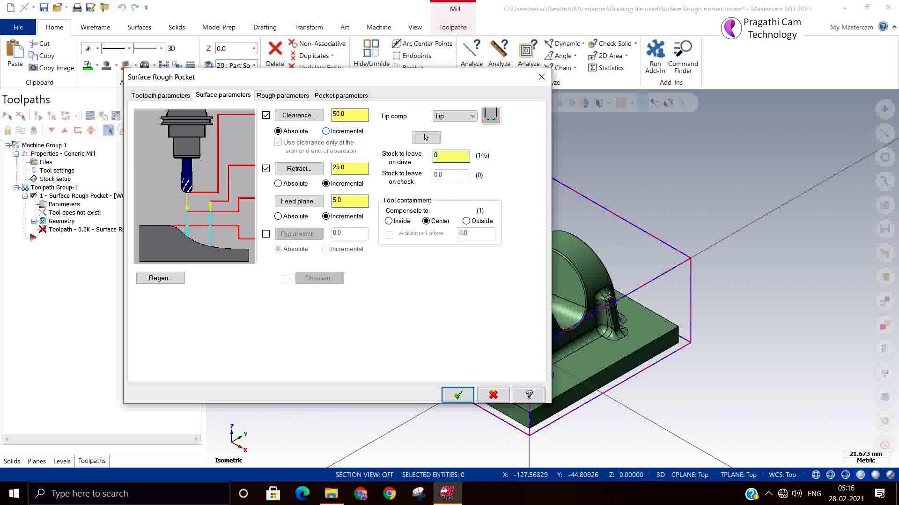
pyautogui.write('5')
# - Set the maximum stepdown to 1.5 in the rough parameters
pyautogui.click(279, 95)
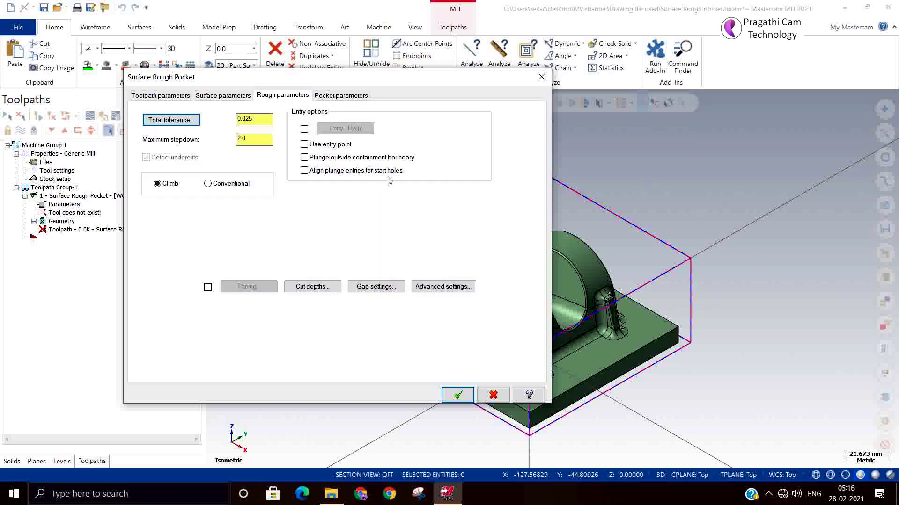
pyautogui.doubleClick(265, 141)
pyautogui.write('1.5')
# - Enable helix entry and plunging outside the containment boundary in the entry options
pyautogui.click(304, 130)
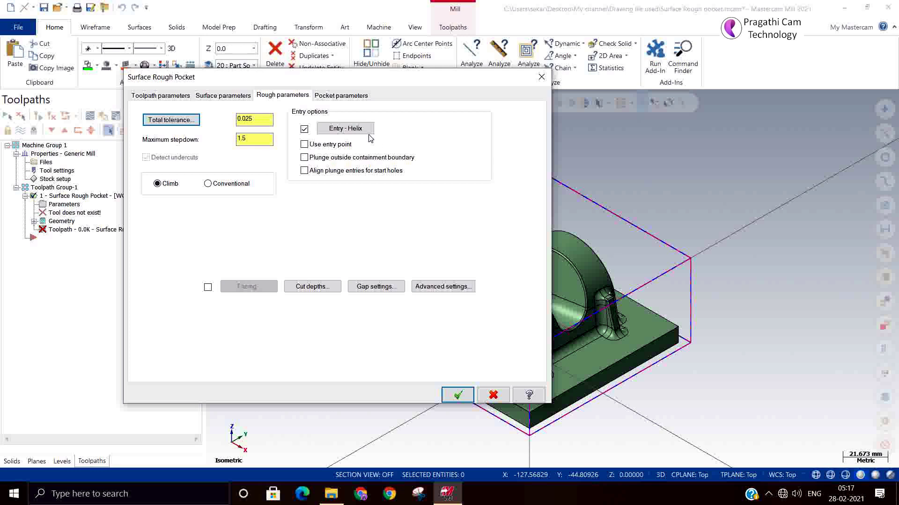
pyautogui.click(335, 159)
pyautogui.click(328, 145)
pyautogui.click(323, 145)
pyautogui.click(323, 145)
pyautogui.click(320, 146)
pyautogui.click(304, 158)
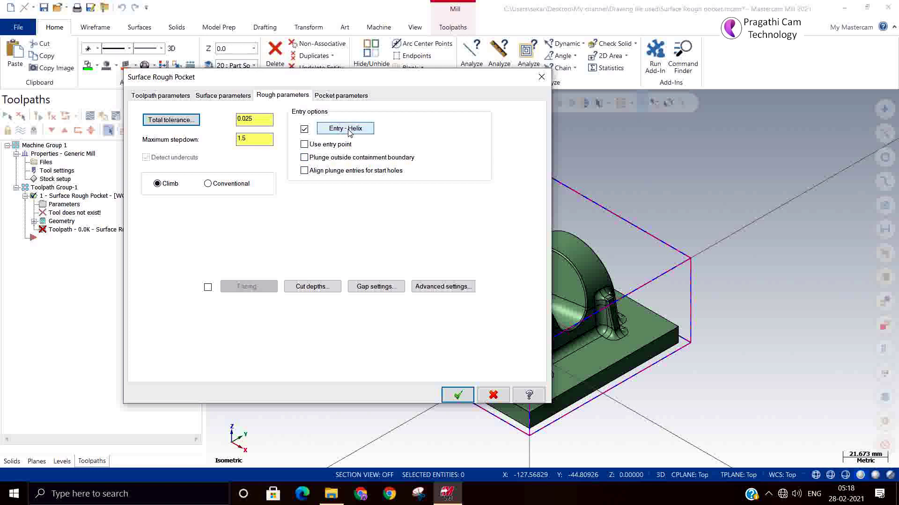
pyautogui.click(305, 157)
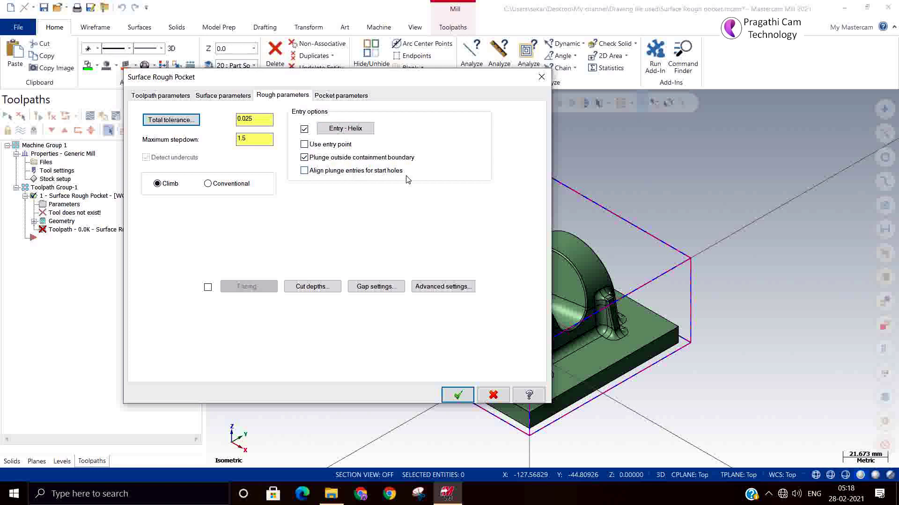
# - Choose the Constant Overlap Spiral cutting method and set the stepover percentage to 65 in the pocket parameters
pyautogui.click(350, 97)
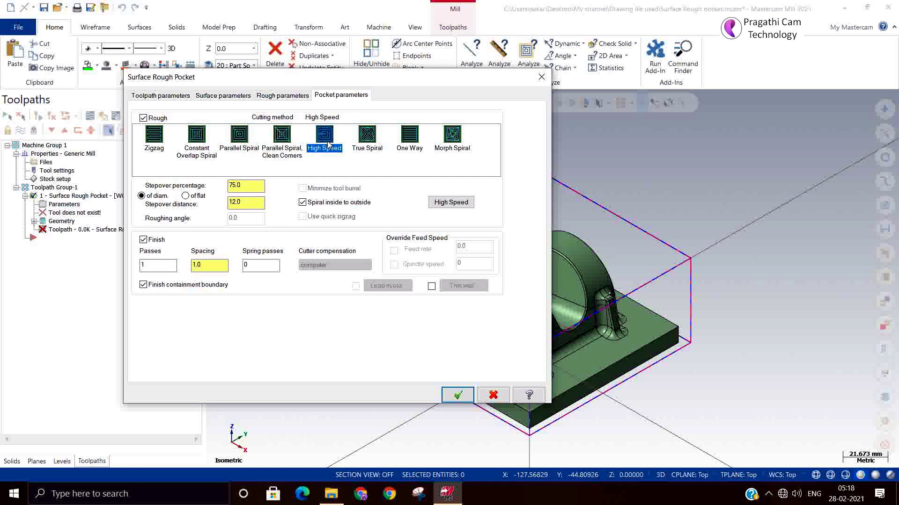
pyautogui.click(195, 140)
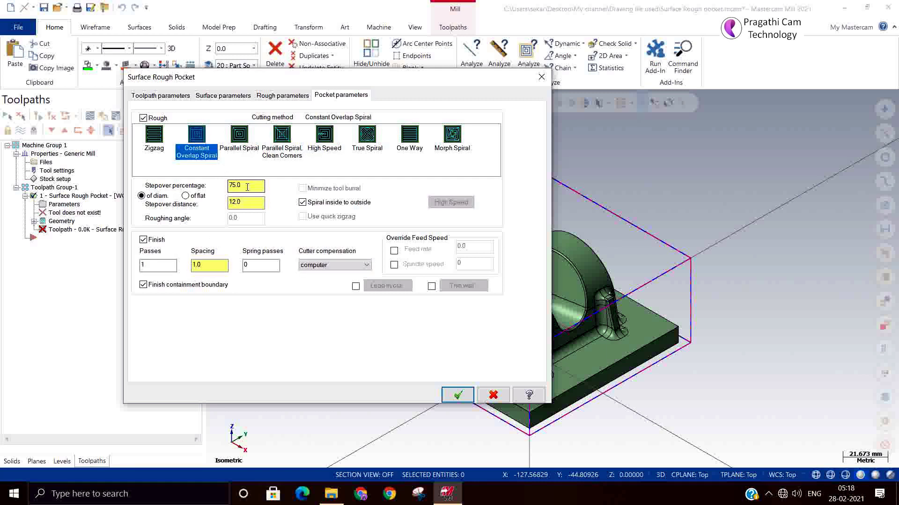
pyautogui.press('Tab')
pyautogui.write('65')
pyautogui.press('Return')
# - Turn off the finish passes for the pocket toolpath
pyautogui.click(146, 239)
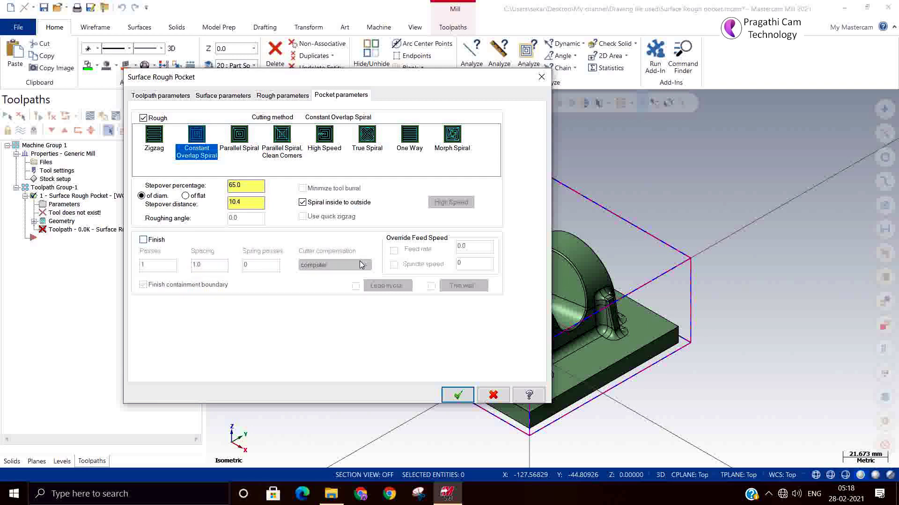
pyautogui.click(158, 242)
pyautogui.click(158, 243)
# - Enable Optimize cut order in the rough pocket's gap settings and accept them
pyautogui.click(276, 100)
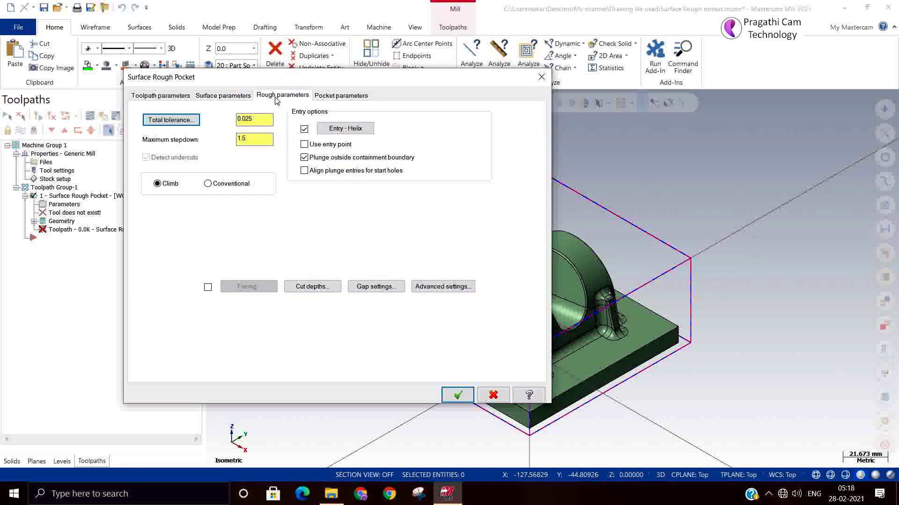
pyautogui.click(354, 289)
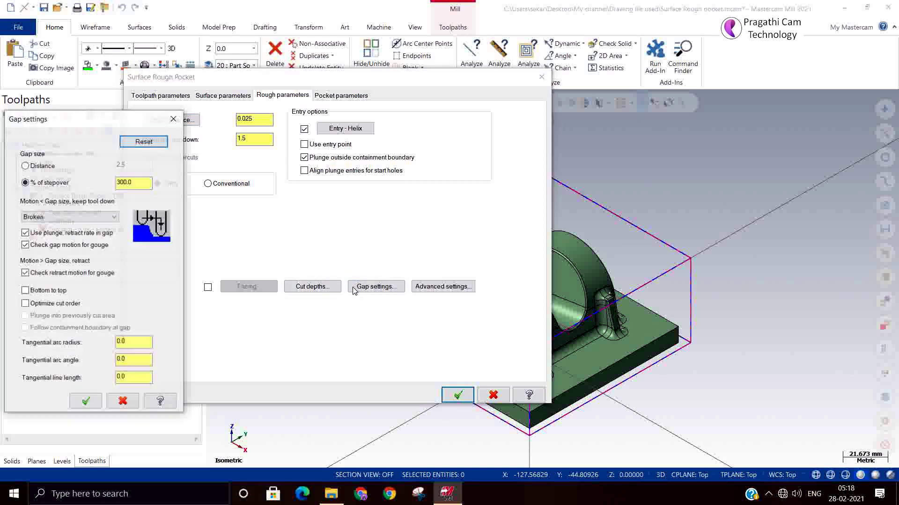
pyautogui.click(59, 305)
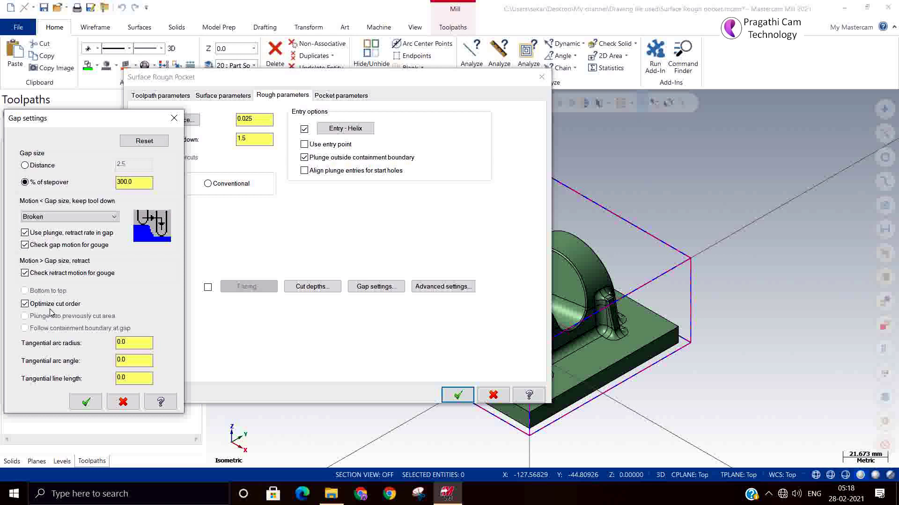
pyautogui.click(84, 402)
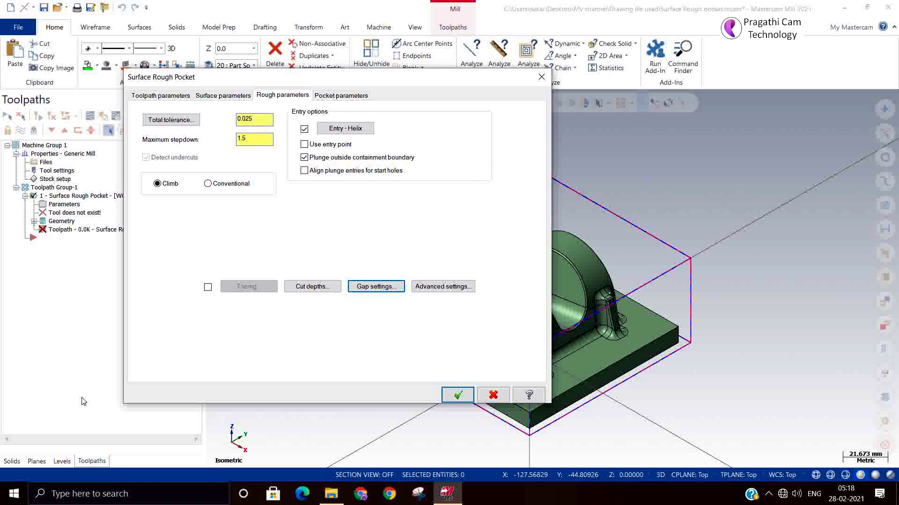
# - Review the pocket parameters and accept the Surface Rough Pocket settings to generate the toolpath with finish passes disabled
pyautogui.click(343, 95)
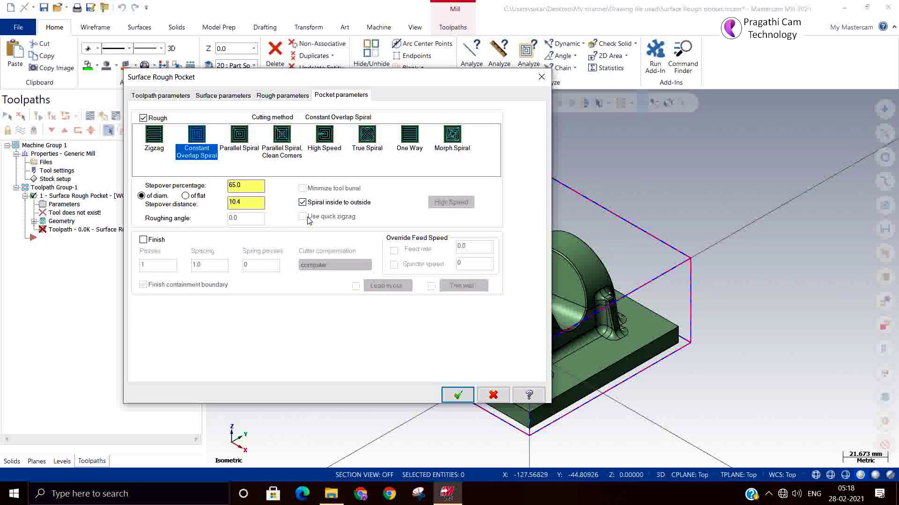
pyautogui.click(457, 395)
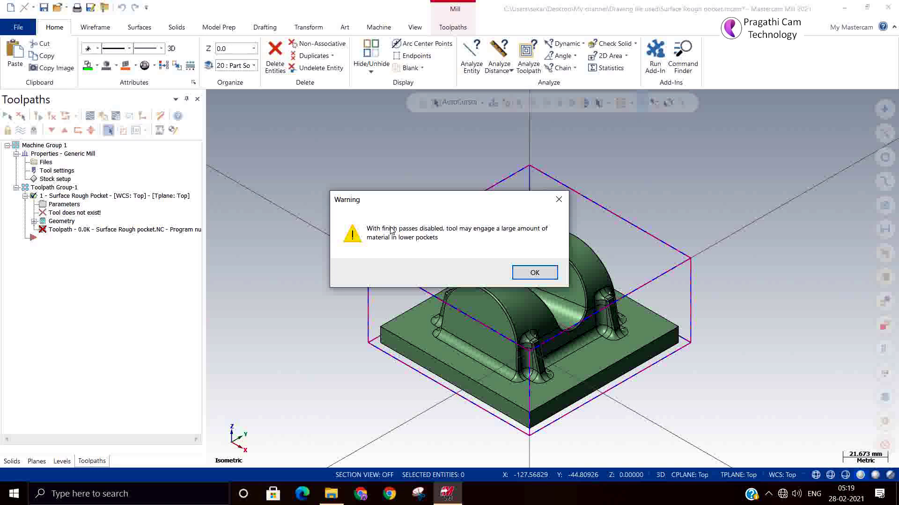
pyautogui.click(534, 272)
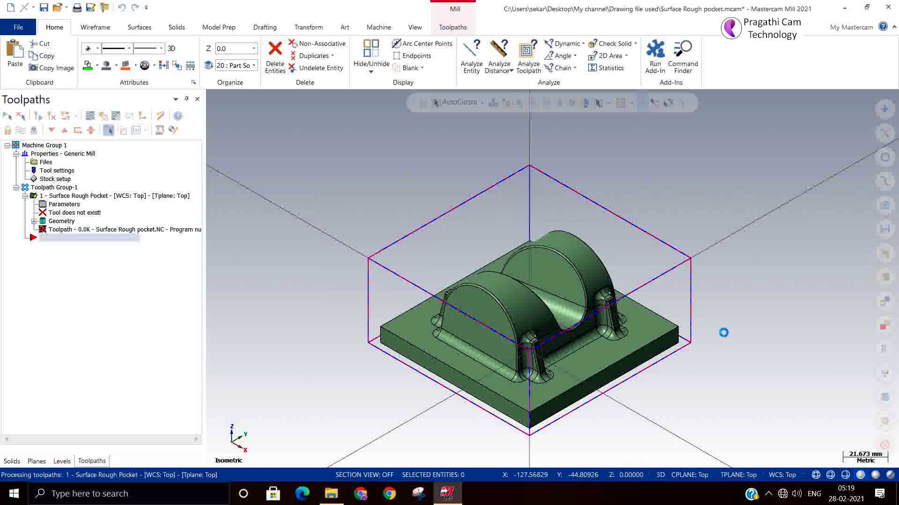
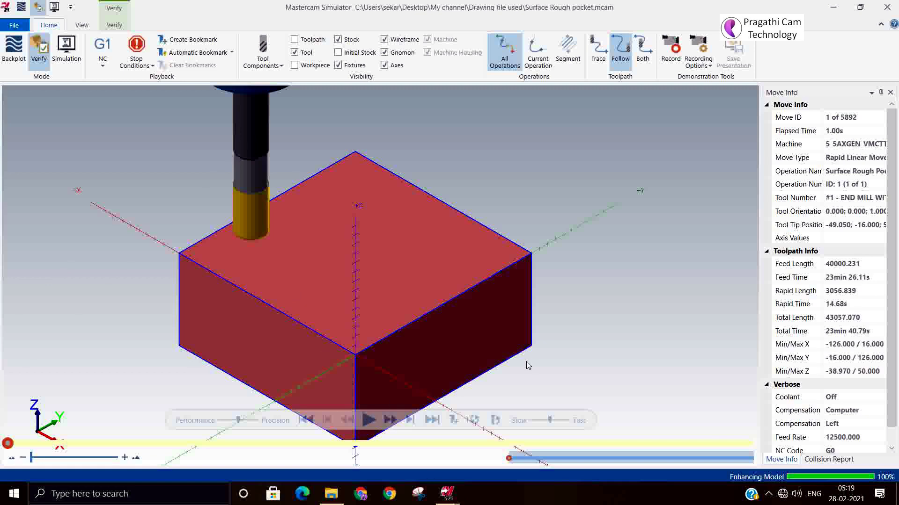
# - Play the verification of the rough pocket toolpath and examine the machined stock around the saddle between the two arches
pyautogui.click(368, 420)
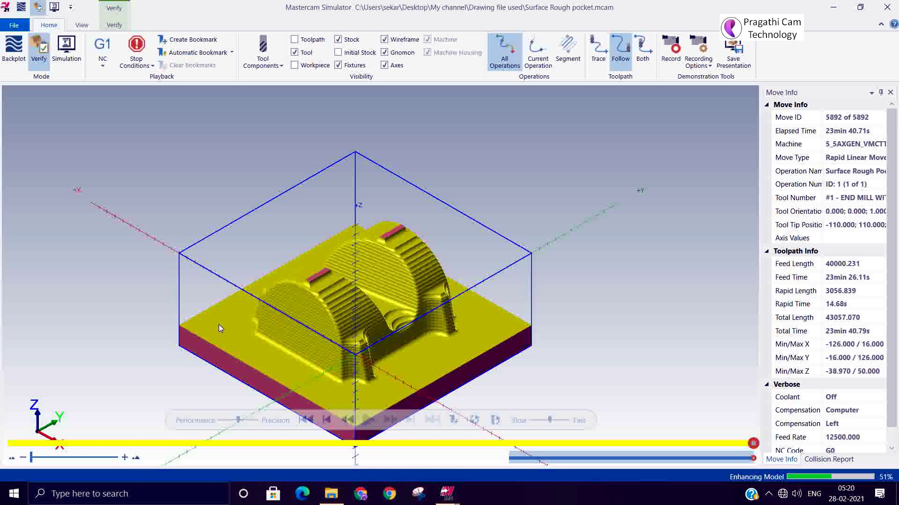
pyautogui.moveTo(317, 309); pyautogui.dragTo(370, 333, button='middle')
pyautogui.scroll(6, 443, 299)
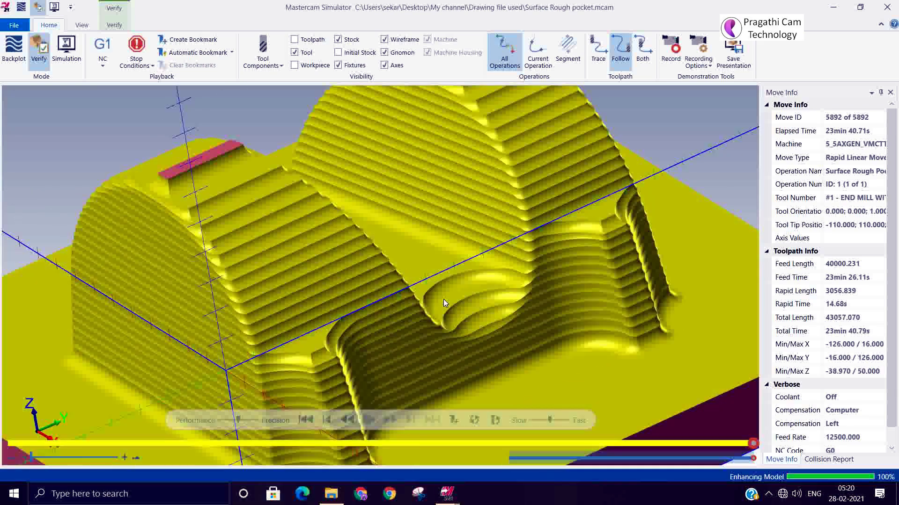
pyautogui.scroll(-3, 452, 294)
pyautogui.moveTo(439, 297); pyautogui.dragTo(380, 255, button='middle')
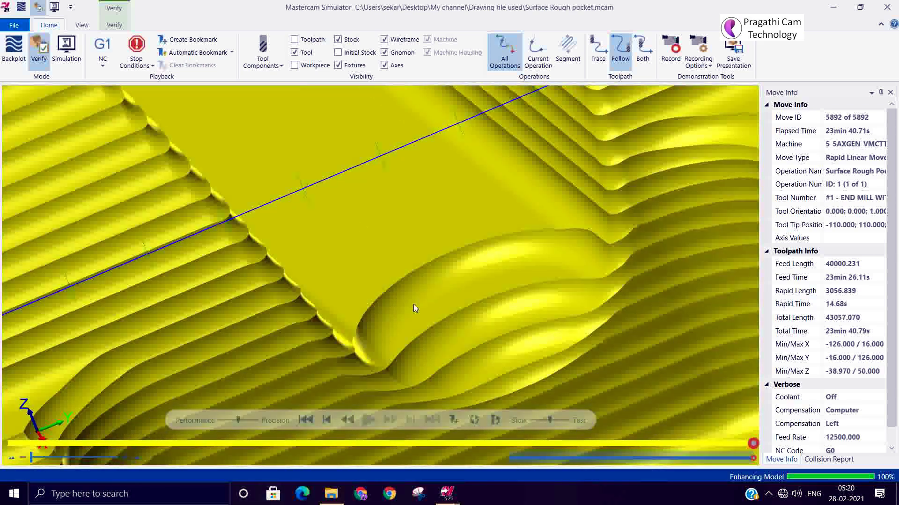
pyautogui.scroll(-5, 414, 304)
pyautogui.moveTo(414, 305); pyautogui.dragTo(394, 311, button='middle')
pyautogui.moveTo(494, 340); pyautogui.dragTo(503, 321, button='middle')
pyautogui.scroll(3, 503, 322)
pyautogui.scroll(-5, 484, 353)
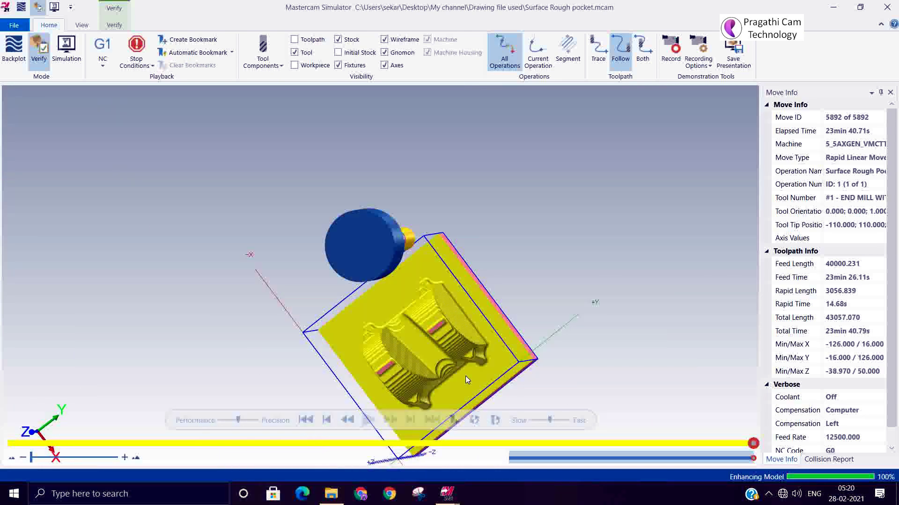
pyautogui.moveTo(465, 378); pyautogui.dragTo(474, 346, button='middle')
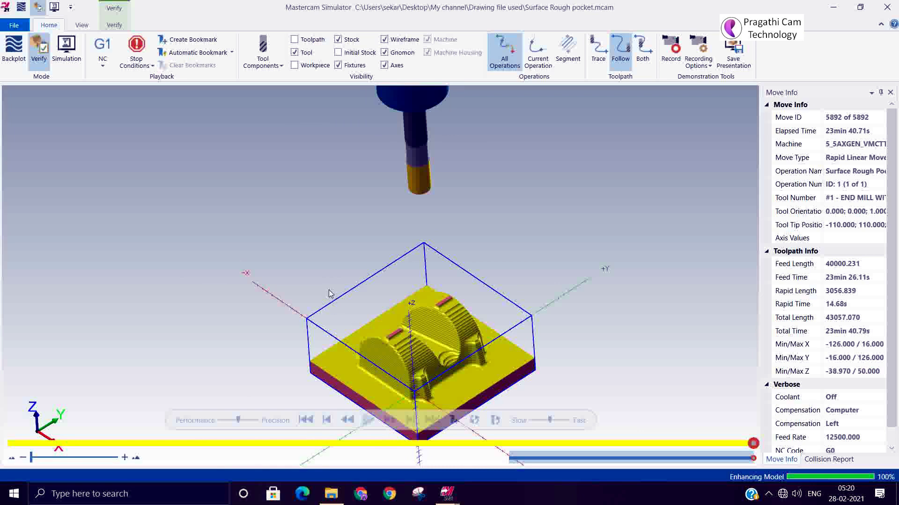
# - Examine the stepped stock left on the arches at close range, and close the simulator
pyautogui.scroll(6, 319, 316)
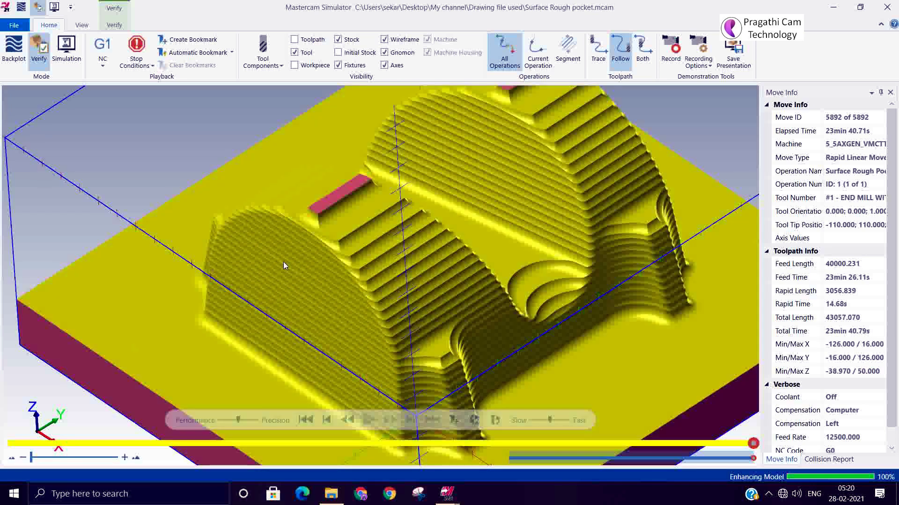
pyautogui.moveTo(286, 265); pyautogui.dragTo(286, 267, button='middle')
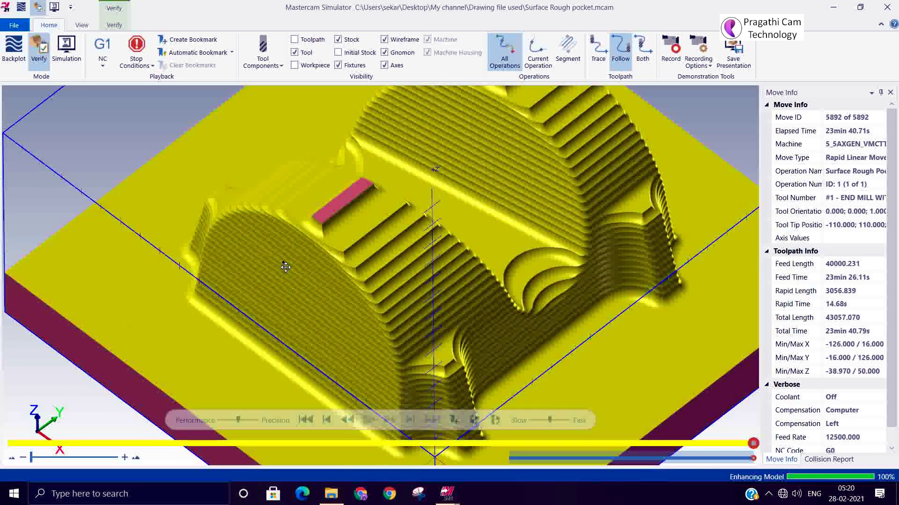
pyautogui.moveTo(286, 267); pyautogui.dragTo(285, 265, button='middle')
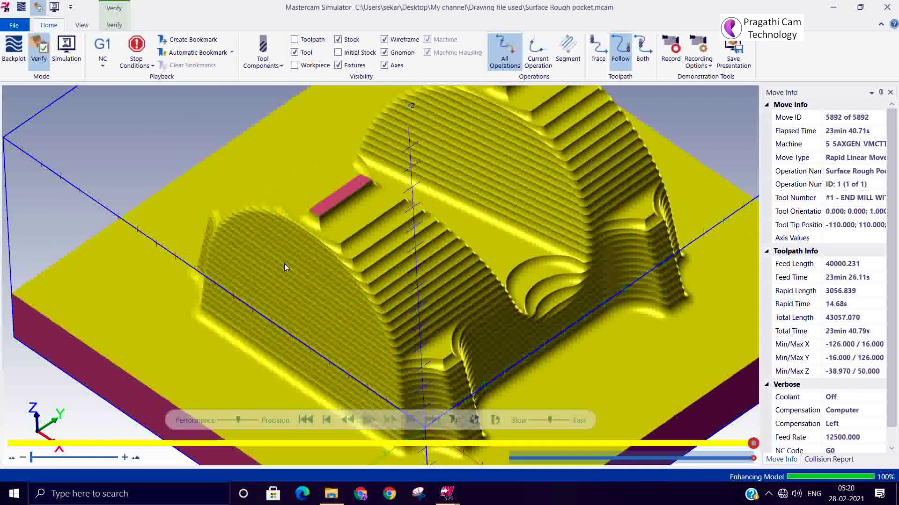
pyautogui.scroll(-5, 285, 266)
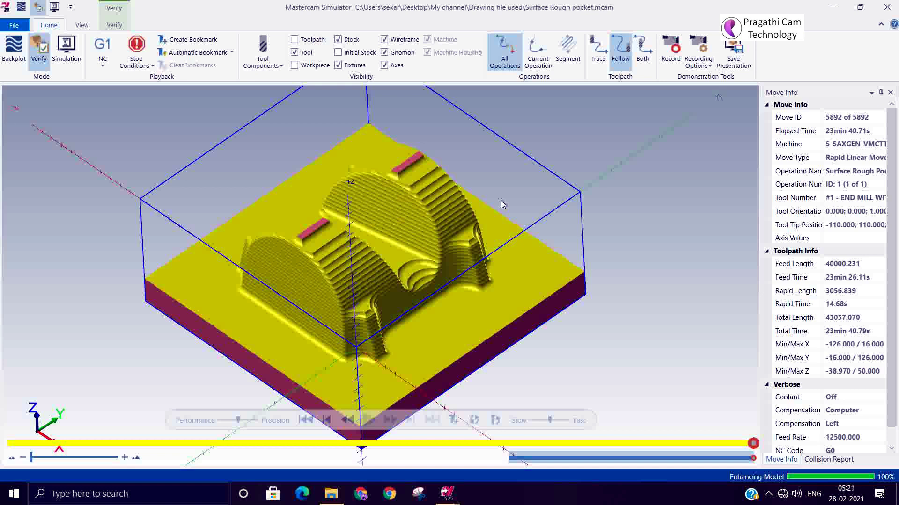
pyautogui.click(887, 7)
# - Examine the generated toolpath around the part, including the entry moves beyond the stock edges
pyautogui.scroll(2, 398, 244)
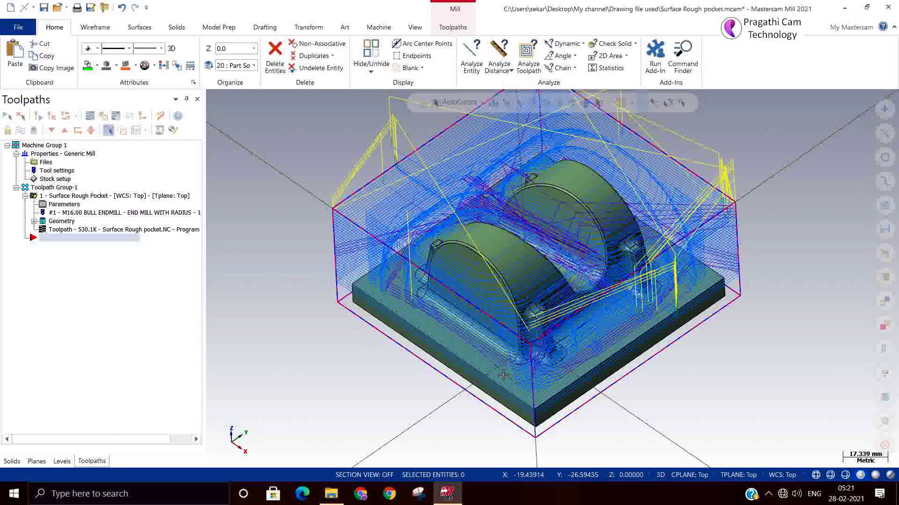
pyautogui.scroll(1, 636, 382)
pyautogui.moveTo(637, 383)
pyautogui.mouseDown(button='middle')
pyautogui.moveTo(651, 402)
pyautogui.moveTo(648, 422)
pyautogui.moveTo(684, 366)
pyautogui.moveTo(694, 361)
pyautogui.moveTo(711, 385)
pyautogui.moveTo(688, 401)
pyautogui.moveTo(694, 345)
pyautogui.moveTo(736, 371)
pyautogui.moveTo(753, 368)
pyautogui.moveTo(263, 305)
pyautogui.moveTo(239, 270)
pyautogui.mouseUp(button='middle')
pyautogui.scroll(5, 239, 270)
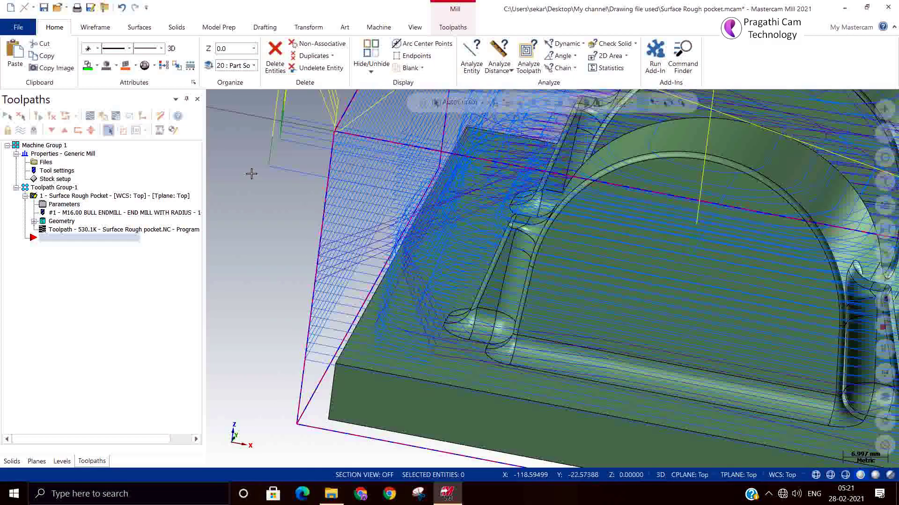
pyautogui.moveTo(274, 185); pyautogui.dragTo(251, 232, button='middle')
pyautogui.scroll(-5, 257, 249)
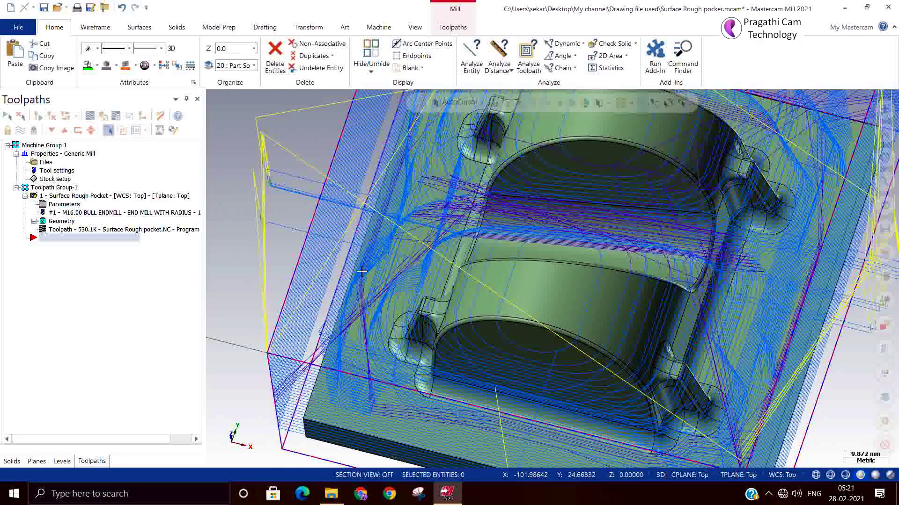
pyautogui.moveTo(667, 333); pyautogui.dragTo(735, 353, button='middle')
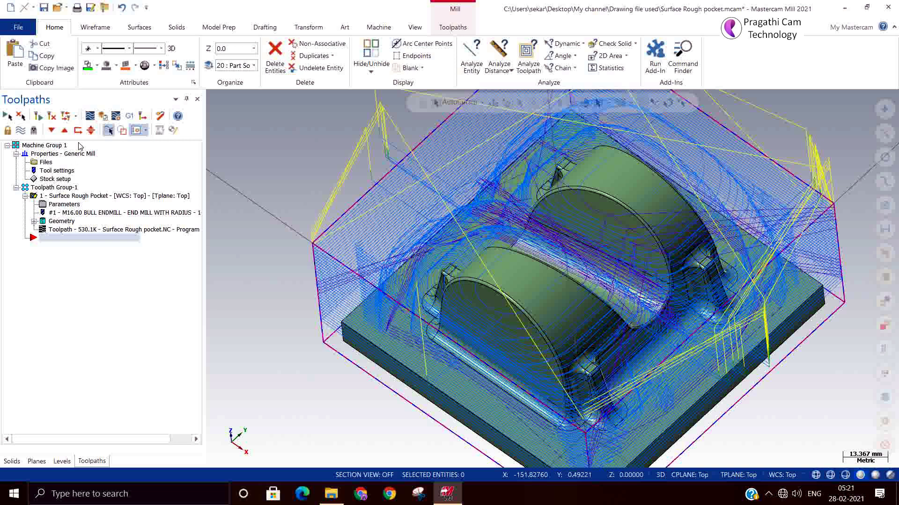
# - Backplot the rough pocket toolpath and advance through its first entry and cutting moves one at a time
pyautogui.click(89, 117)
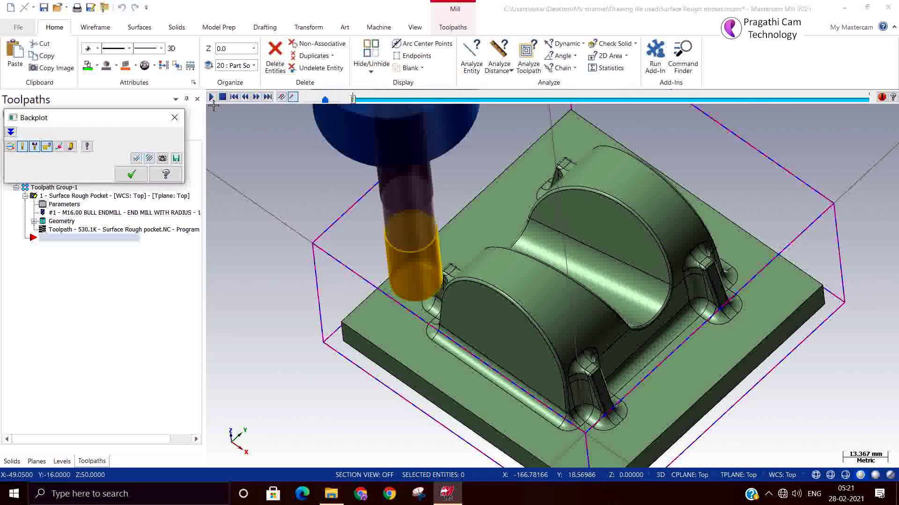
pyautogui.click(257, 98)
pyautogui.click(257, 98)
pyautogui.click(257, 98)
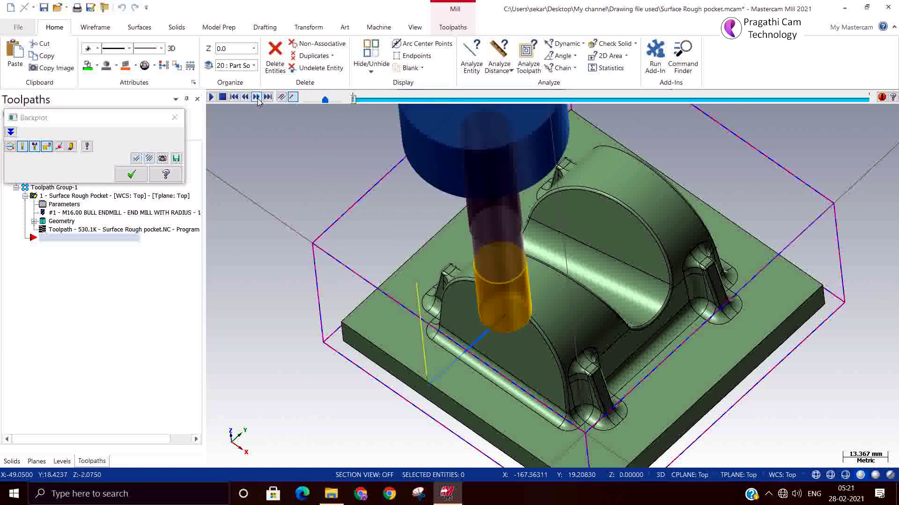
pyautogui.click(257, 99)
pyautogui.click(257, 98)
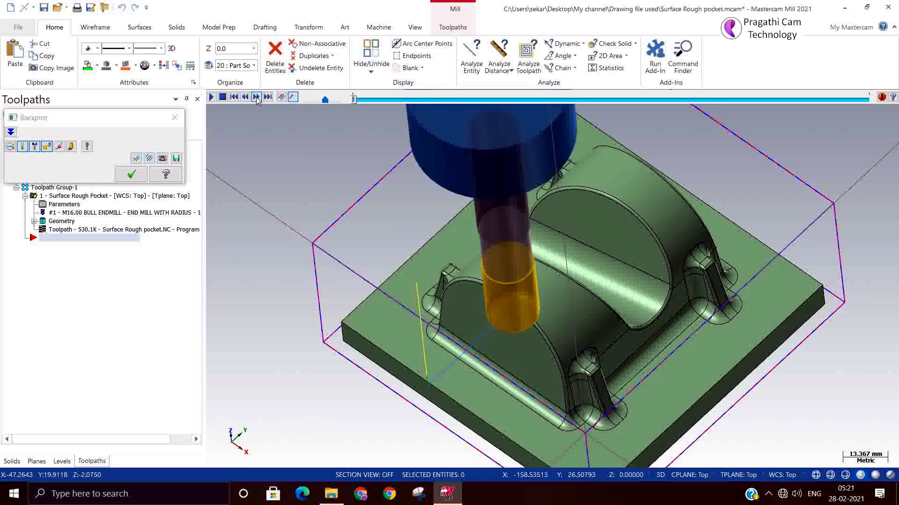
pyautogui.click(257, 98)
pyautogui.click(257, 99)
pyautogui.click(257, 98)
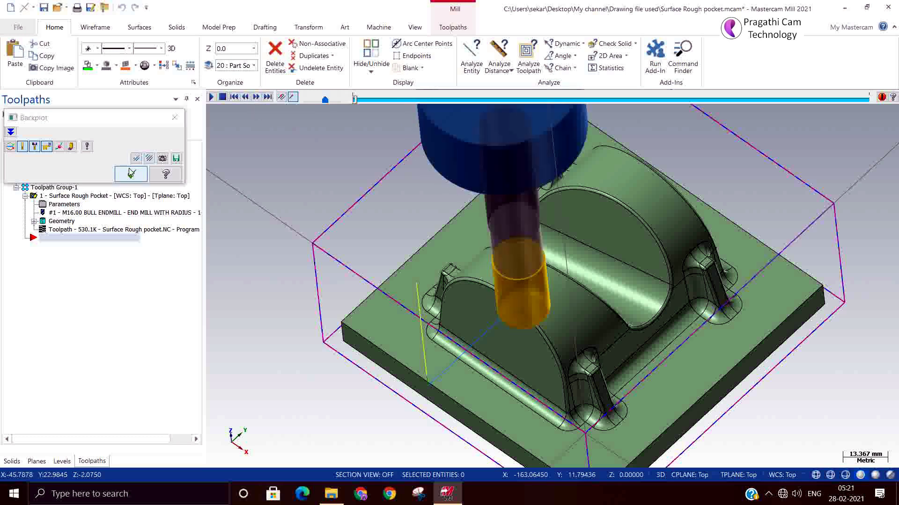
# - Scrub the backplot forward from the first cutting levels down to about Z-27
pyautogui.moveTo(355, 102); pyautogui.dragTo(405, 104)
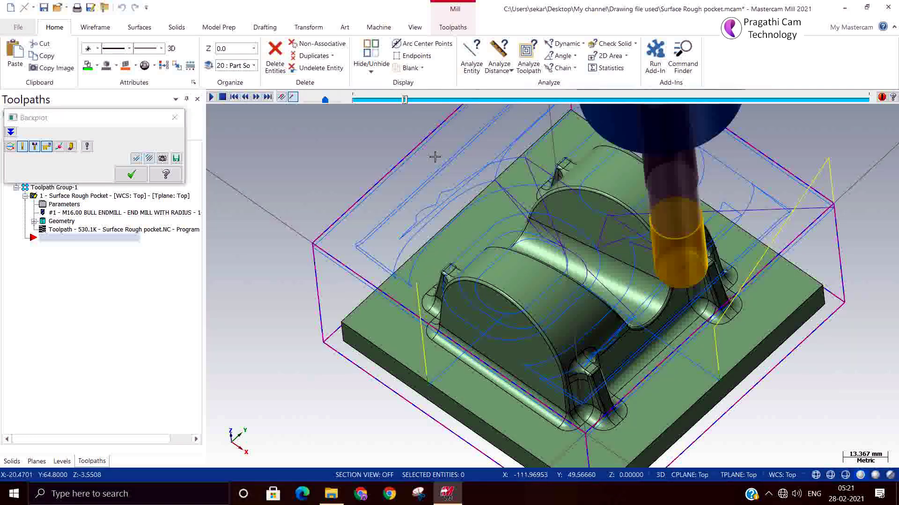
pyautogui.moveTo(646, 281); pyautogui.dragTo(689, 305, button='middle')
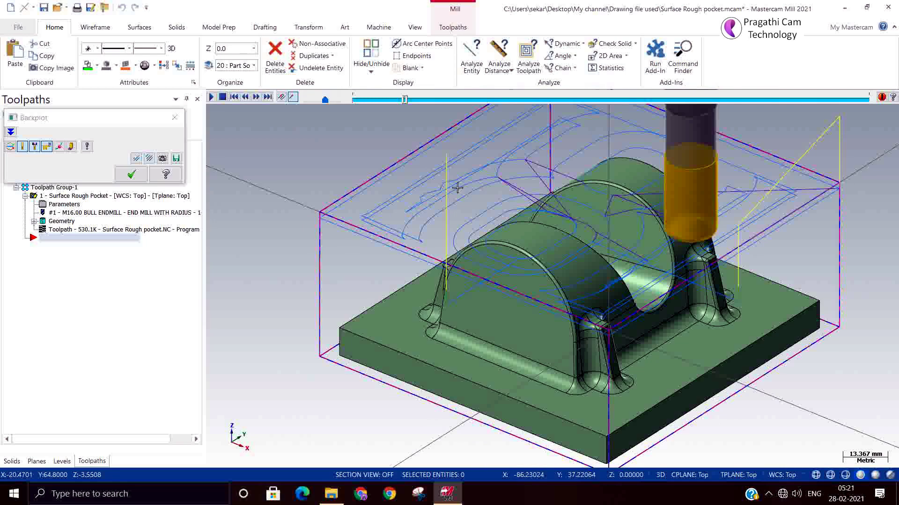
pyautogui.moveTo(407, 100); pyautogui.dragTo(729, 415)
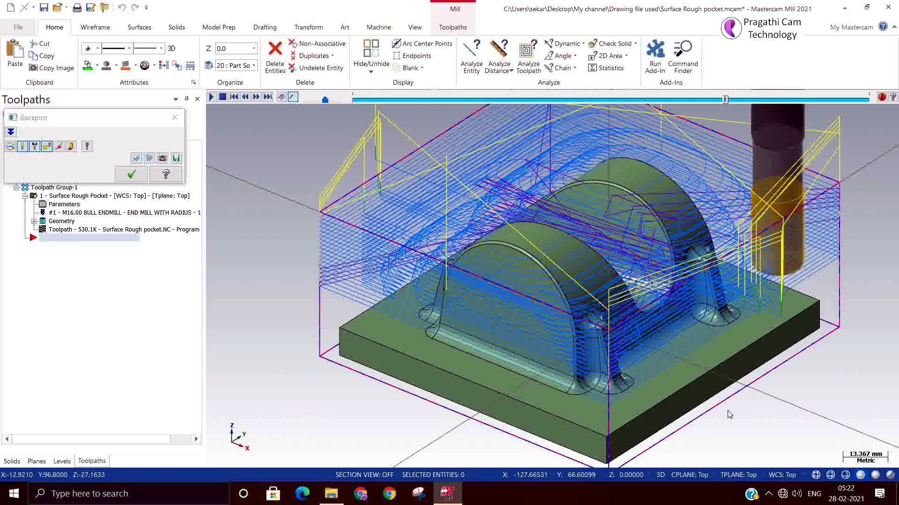
# - Examine the tool's plunge moves beside the part in the backplot, restore the isometric view, and close the backplot
pyautogui.scroll(5, 816, 256)
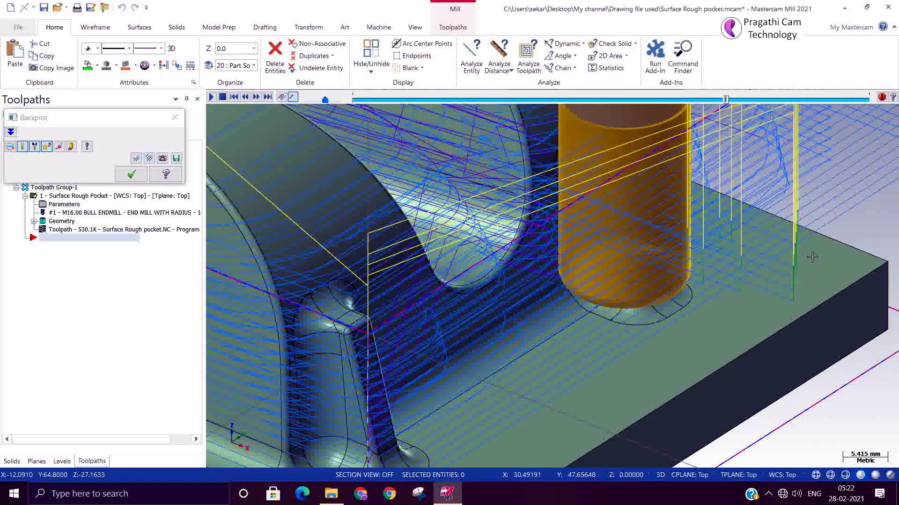
pyautogui.moveTo(812, 257); pyautogui.dragTo(860, 249, button='middle')
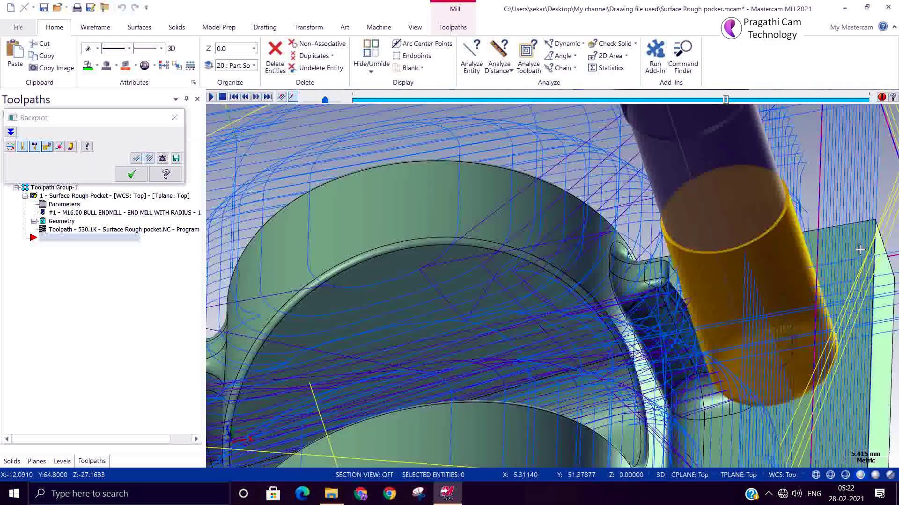
pyautogui.scroll(-5, 851, 249)
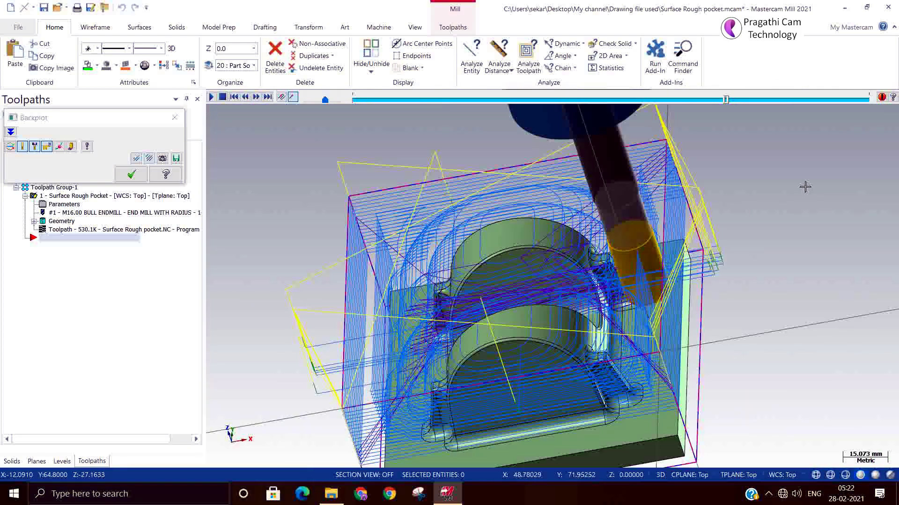
pyautogui.rightClick(805, 183)
pyautogui.click(804, 289)
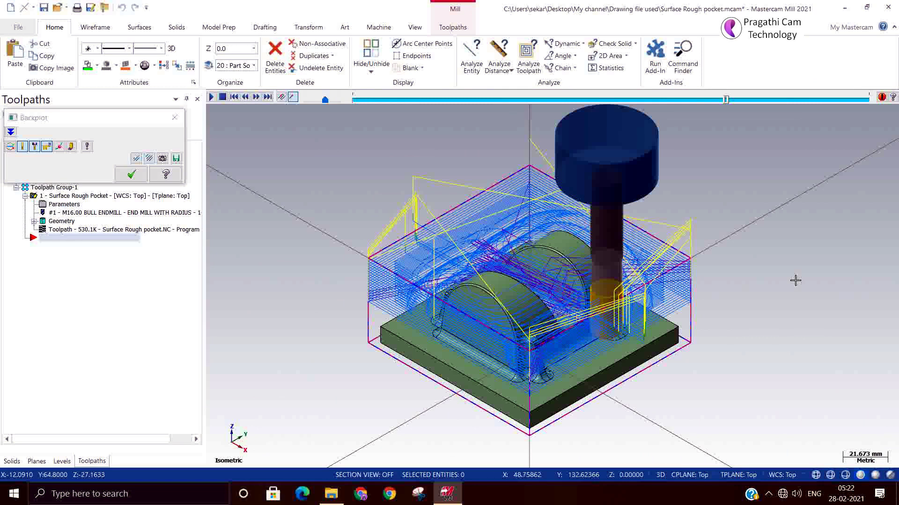
pyautogui.click(131, 174)
# - Turn off plunging outside the containment boundary, keep the helix entry parameters, and regenerate the rough pocket toolpath
pyautogui.click(42, 205)
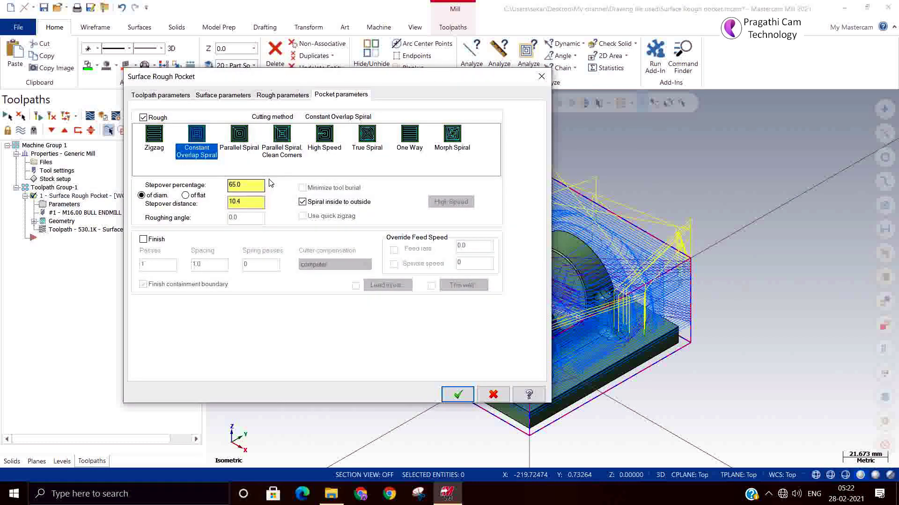
pyautogui.click(270, 97)
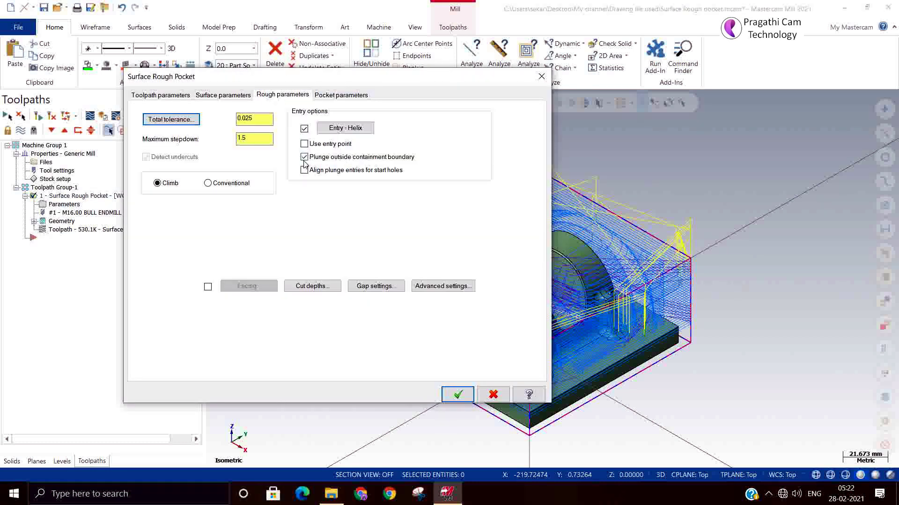
pyautogui.click(342, 128)
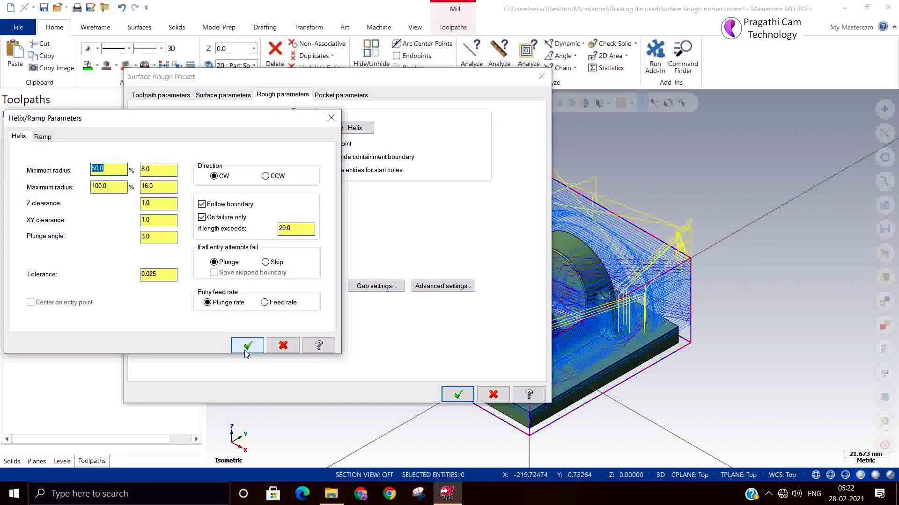
pyautogui.click(247, 346)
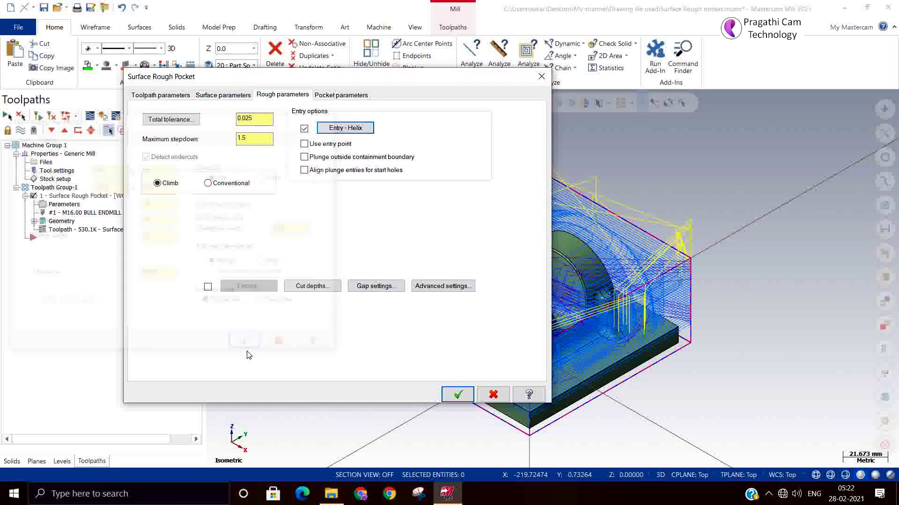
pyautogui.click(456, 394)
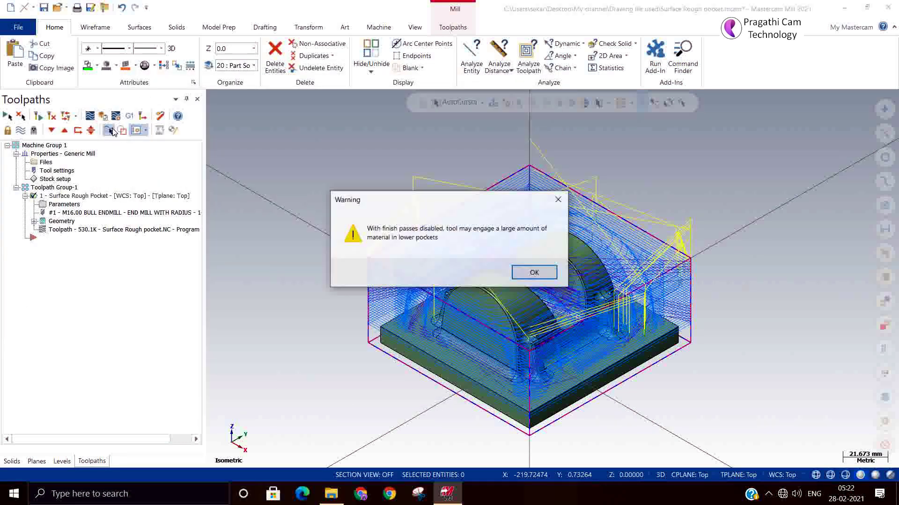
pyautogui.click(515, 277)
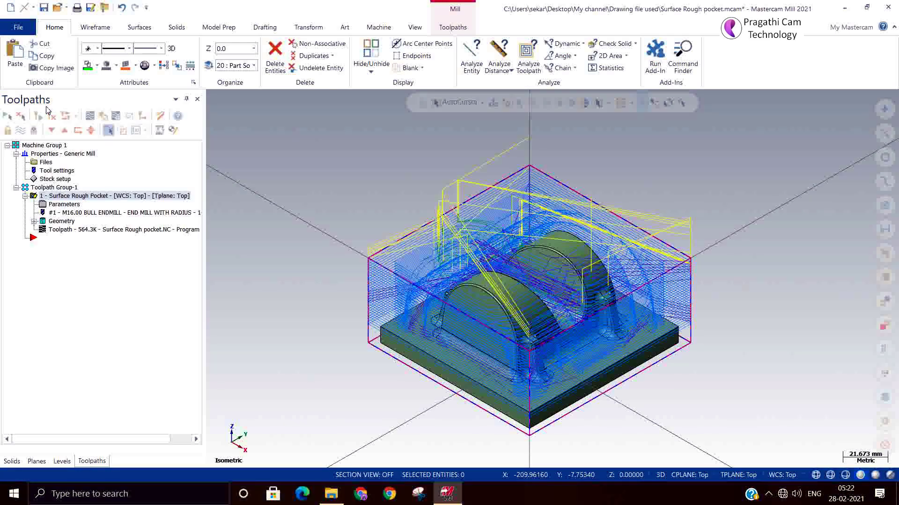
# - Backplot the rough pocket toolpath to its first helical entry, examine that entry from the front, and close the backplot
pyautogui.click(91, 116)
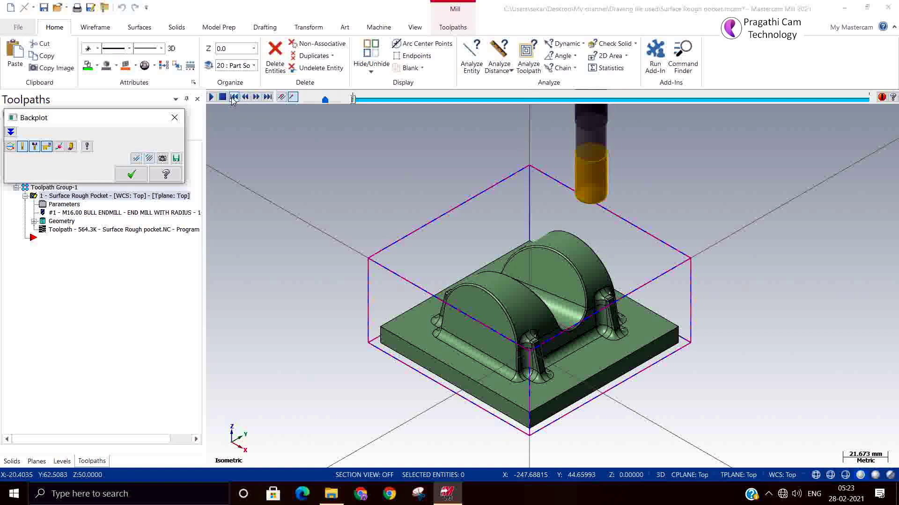
pyautogui.click(256, 98)
pyautogui.click(256, 98)
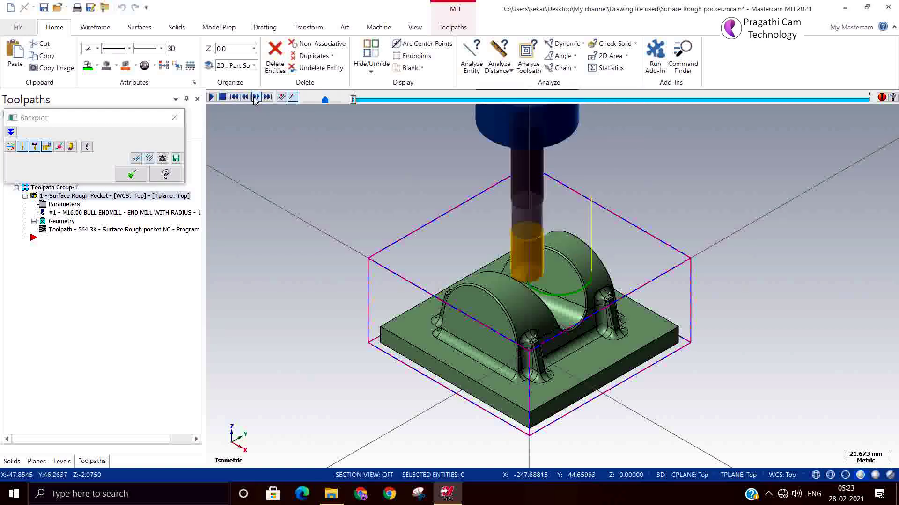
pyautogui.moveTo(608, 328); pyautogui.dragTo(615, 267, button='middle')
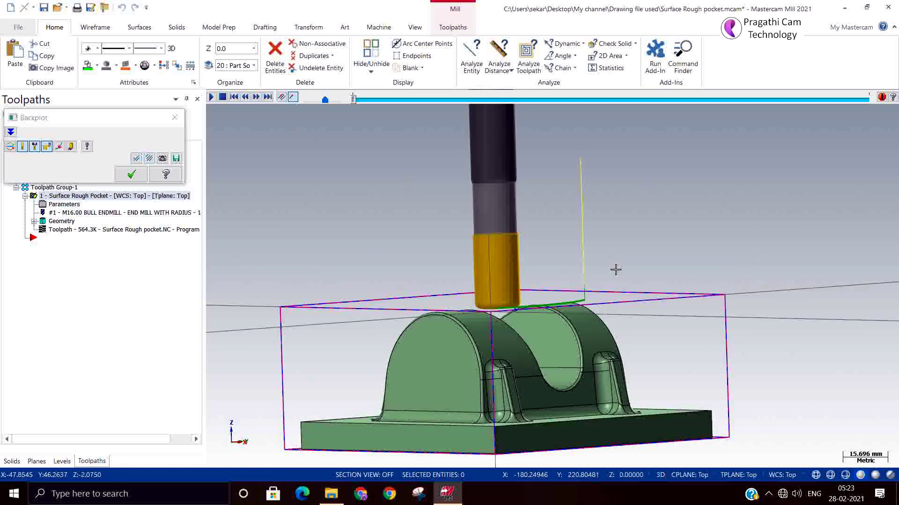
pyautogui.rightClick(665, 227)
pyautogui.click(694, 304)
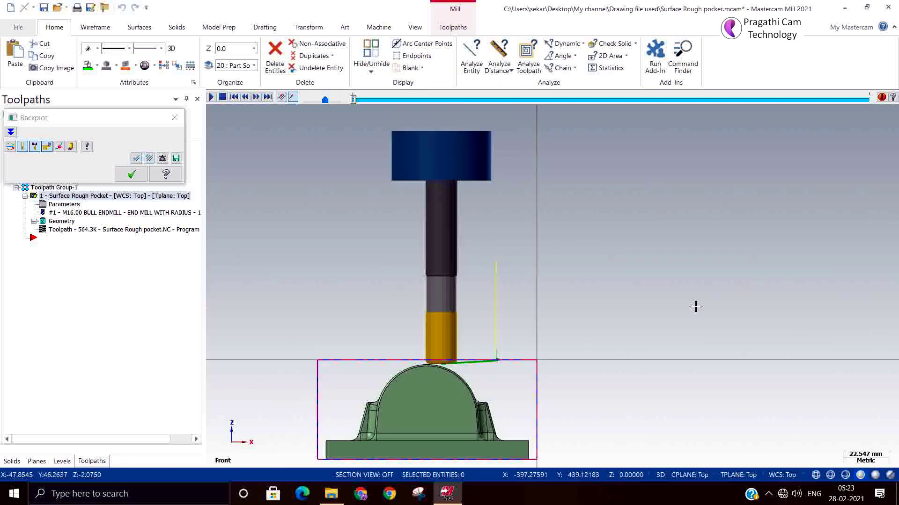
pyautogui.scroll(5, 471, 383)
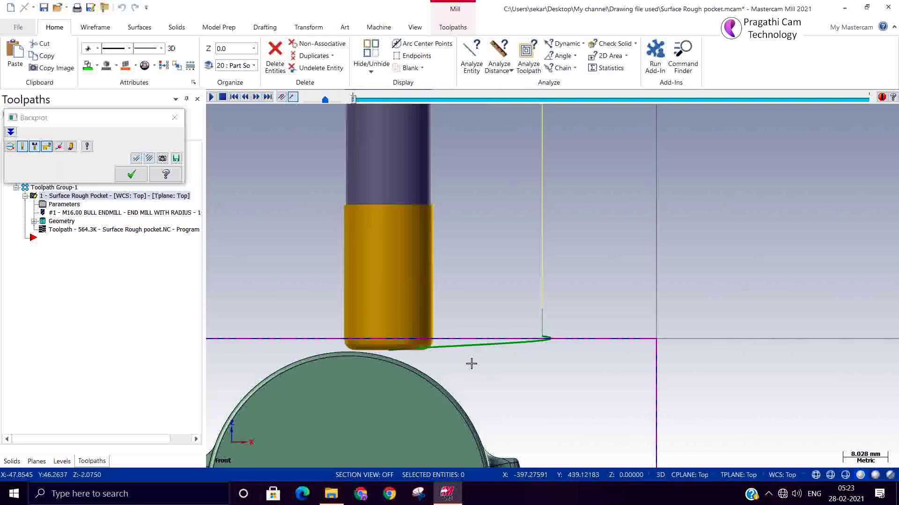
pyautogui.click(131, 174)
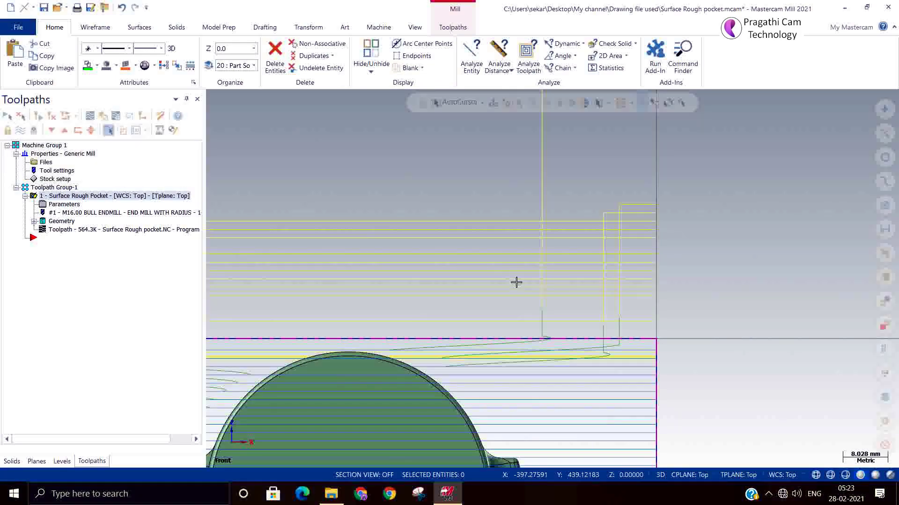
# - Set the rough pocket's helix entry to a 25% minimum radius and a 50% maximum radius
pyautogui.moveTo(531, 299)
pyautogui.mouseDown(button='middle')
pyautogui.moveTo(528, 277)
pyautogui.moveTo(524, 299)
pyautogui.mouseUp(button='middle')
pyautogui.click(64, 204)
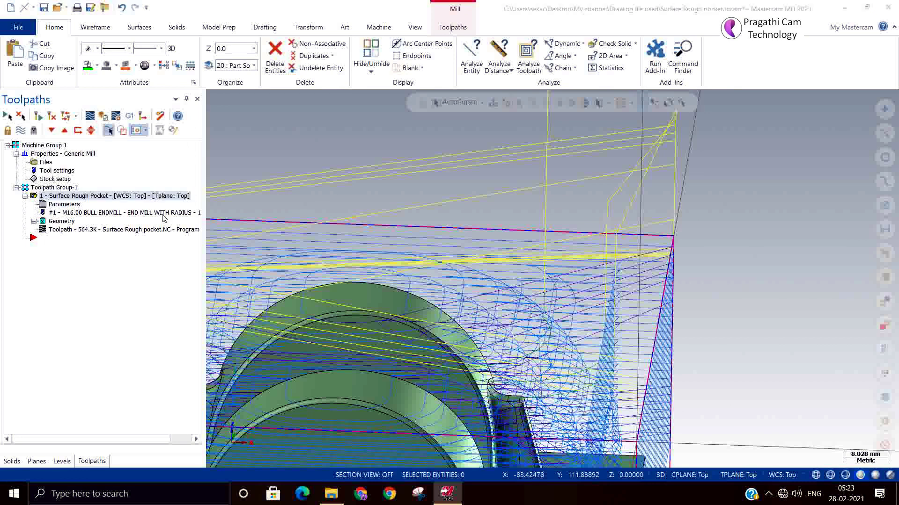
pyautogui.click(345, 128)
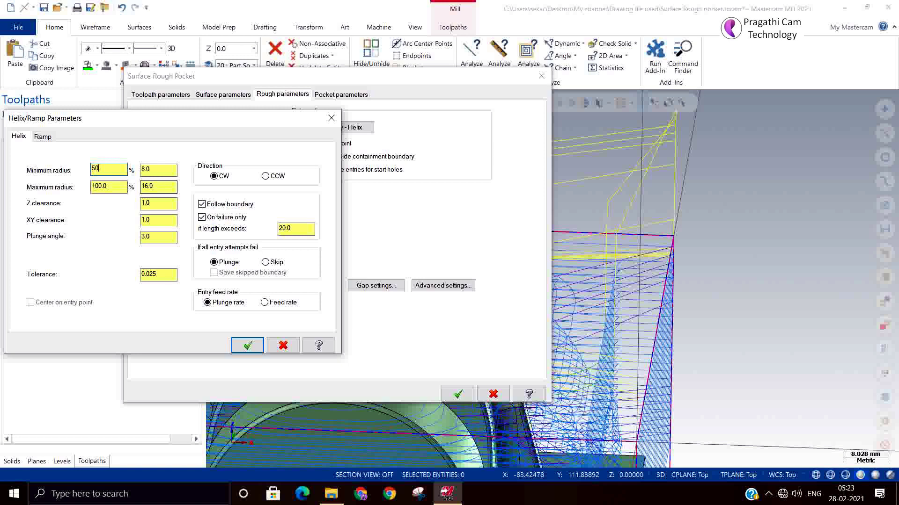
pyautogui.click(110, 187)
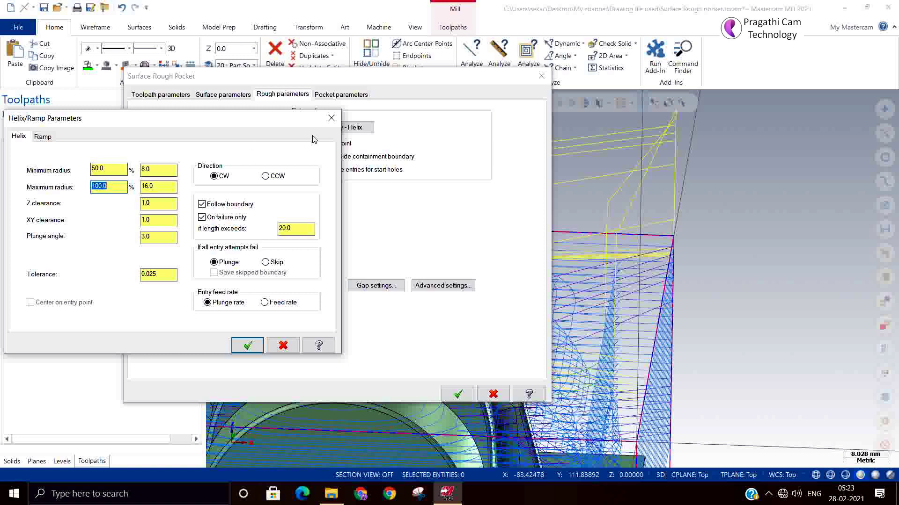
pyautogui.click(331, 118)
pyautogui.click(335, 133)
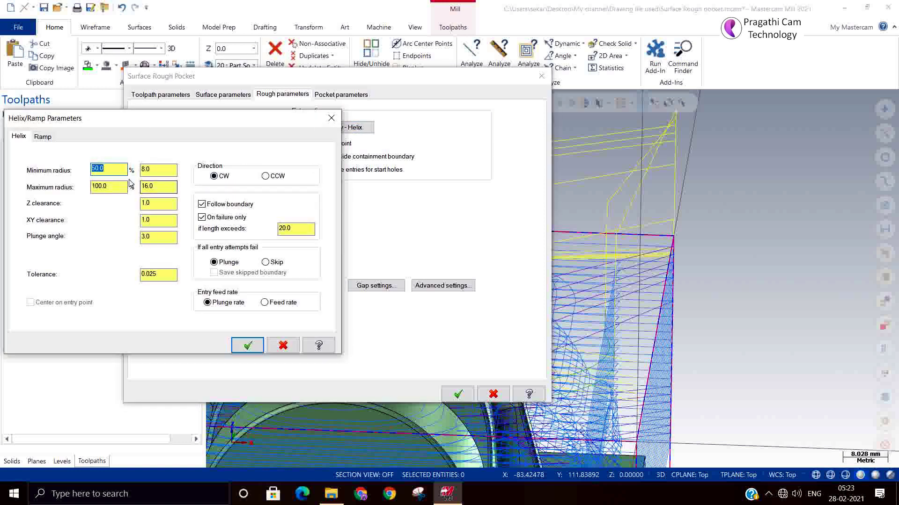
pyautogui.write('25')
pyautogui.press('Tab')
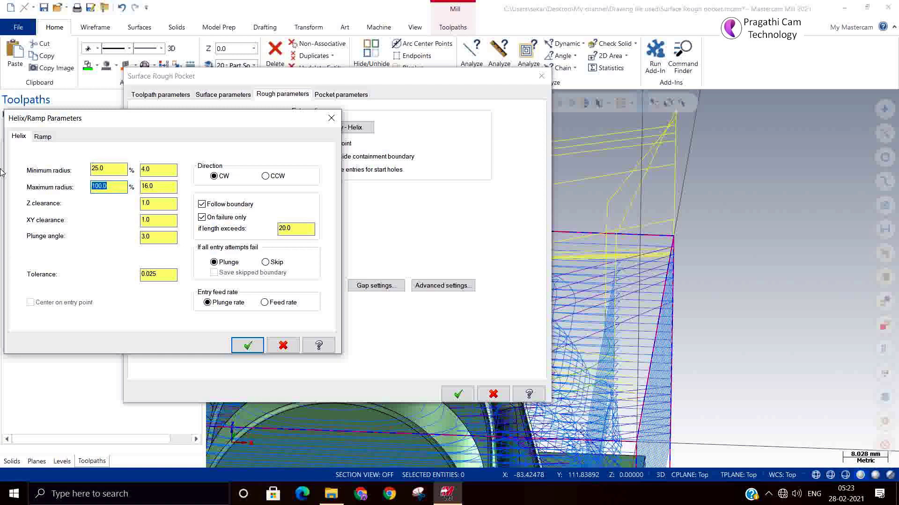
pyautogui.write('50')
pyautogui.click(237, 345)
# - Set the helix entry to Skip if all entry attempts fail, review the ramp settings, accept the parameters, and regenerate the toolpath
pyautogui.click(265, 262)
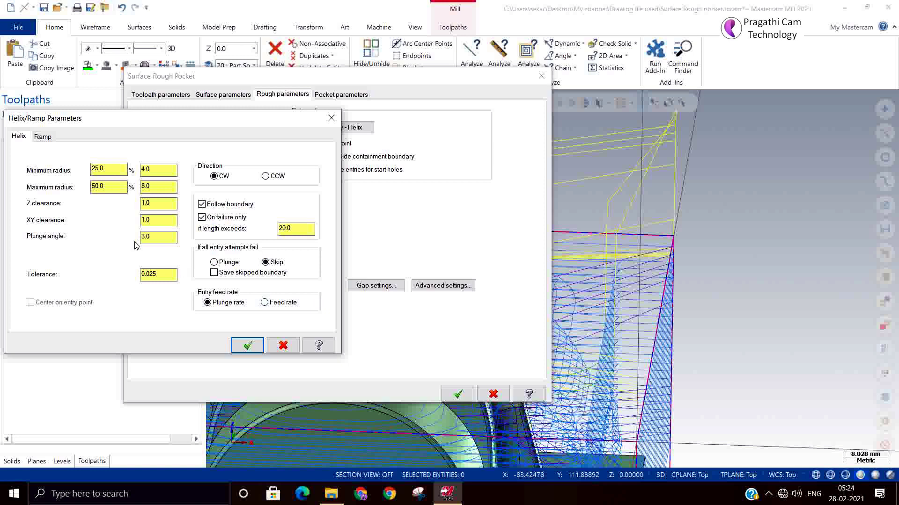
pyautogui.click(43, 137)
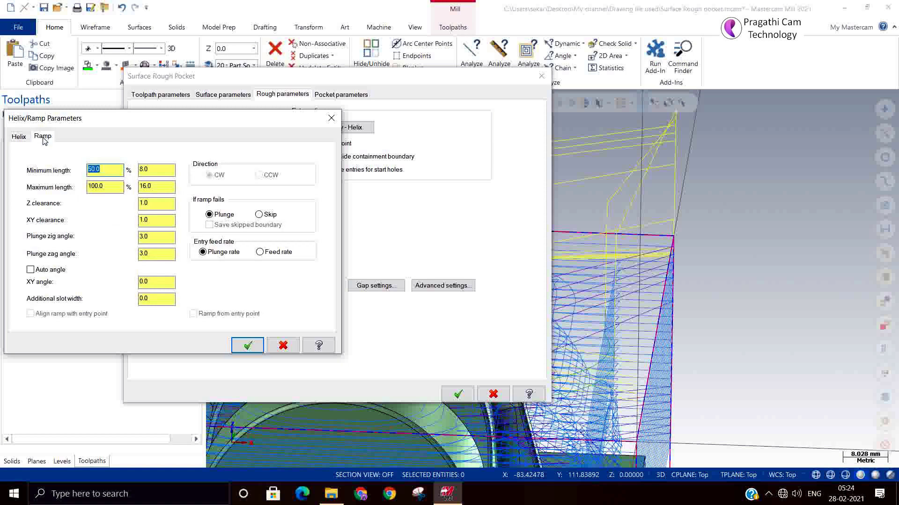
pyautogui.click(19, 137)
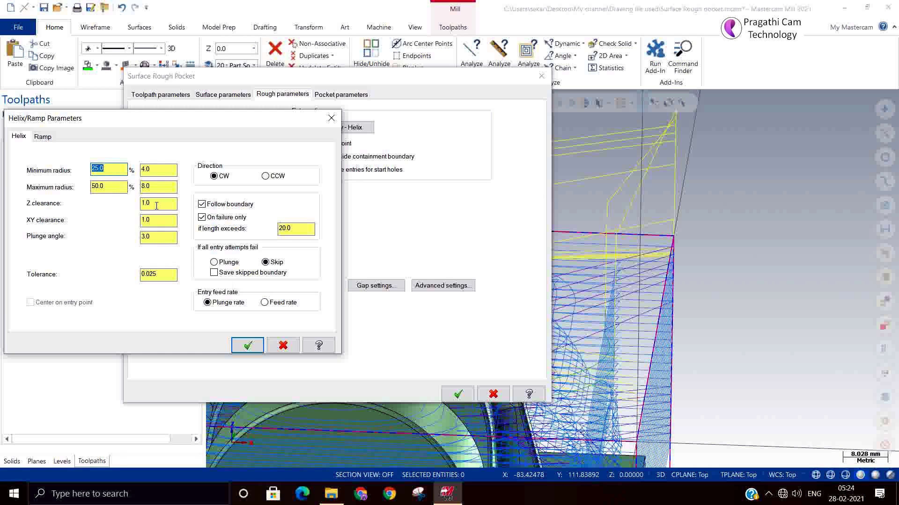
pyautogui.click(52, 138)
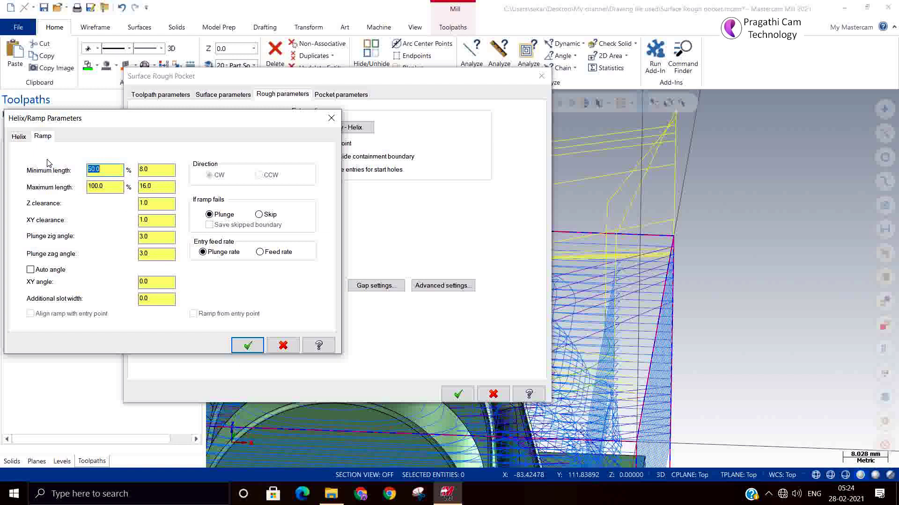
pyautogui.click(19, 136)
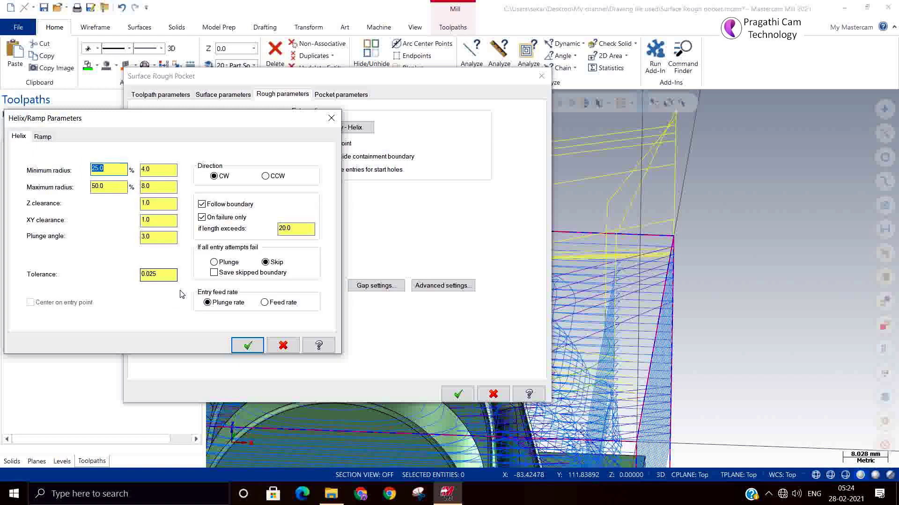
pyautogui.click(251, 347)
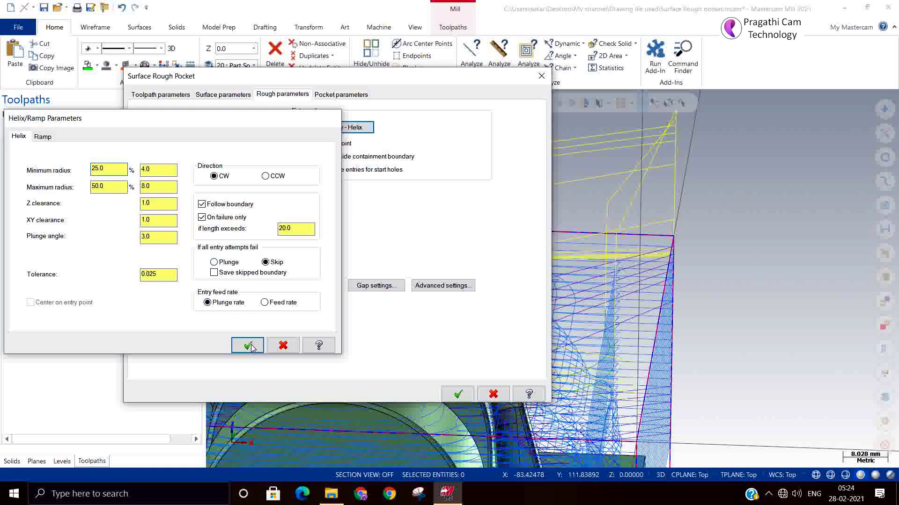
pyautogui.click(458, 394)
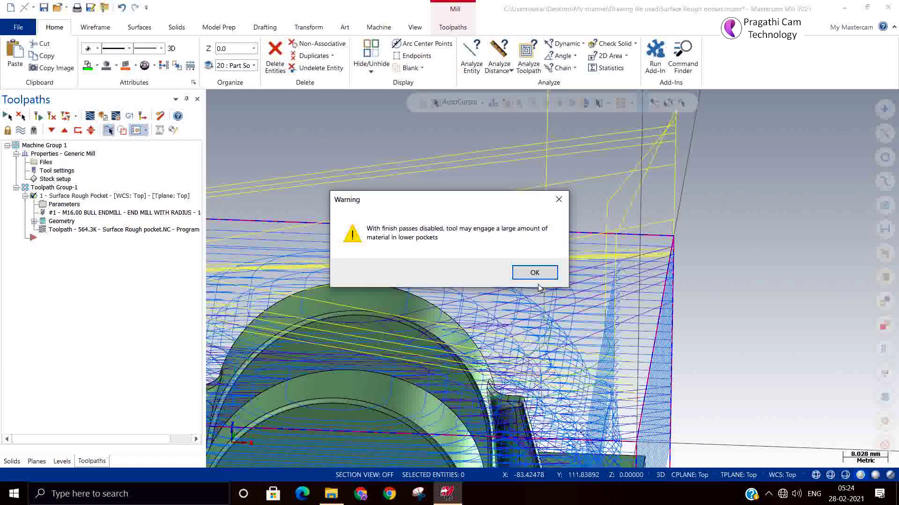
pyautogui.click(529, 273)
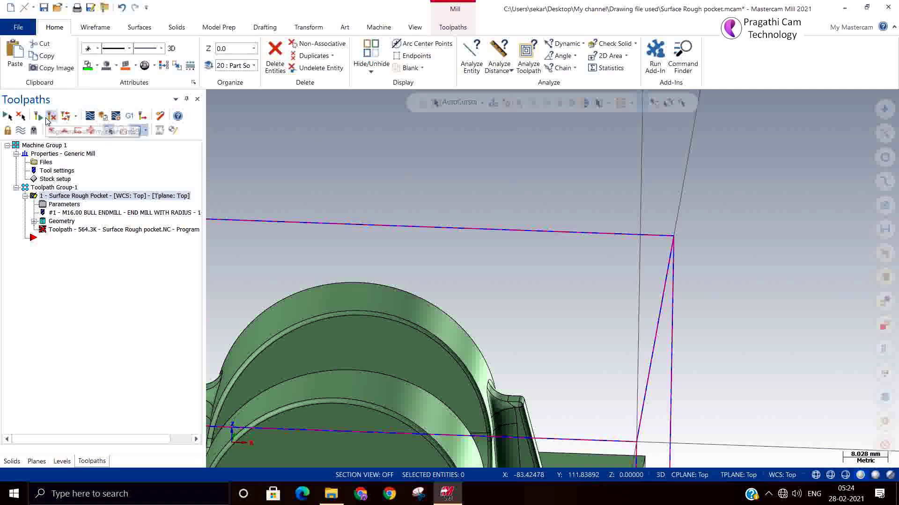
pyautogui.click(48, 119)
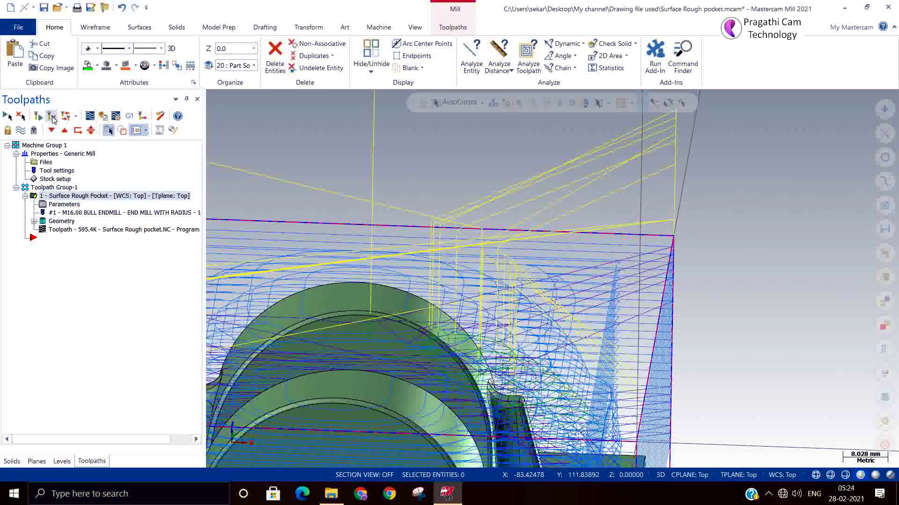
# - Backplot the regenerated toolpath through its first entry and cutting moves, examine the helix up close, and close the backplot
pyautogui.click(52, 116)
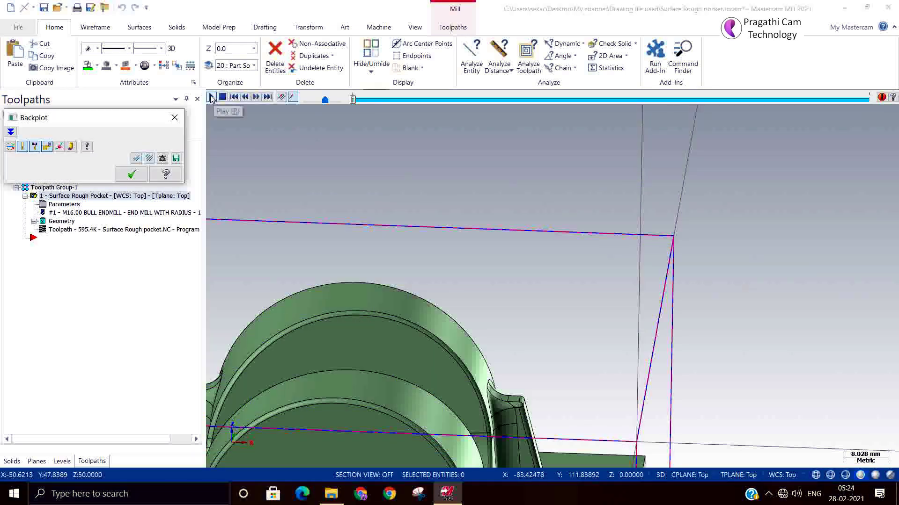
pyautogui.click(256, 97)
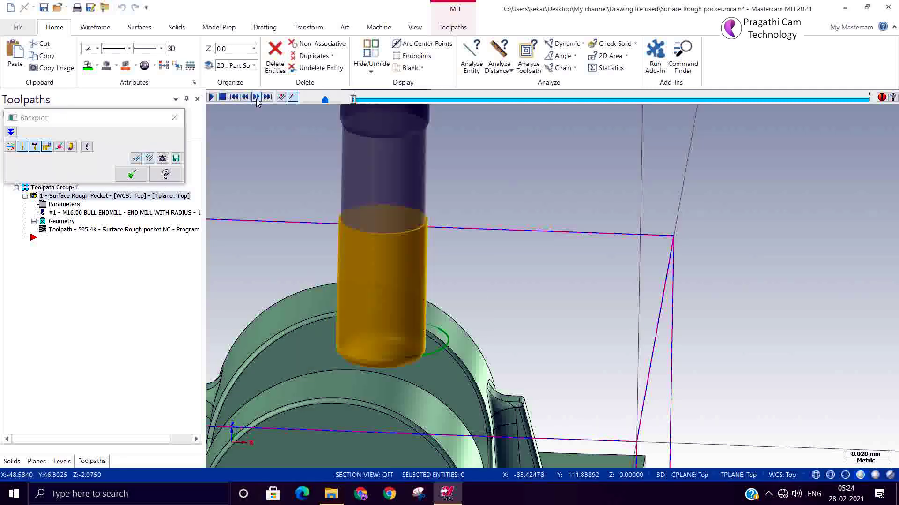
pyautogui.click(257, 97)
pyautogui.click(256, 97)
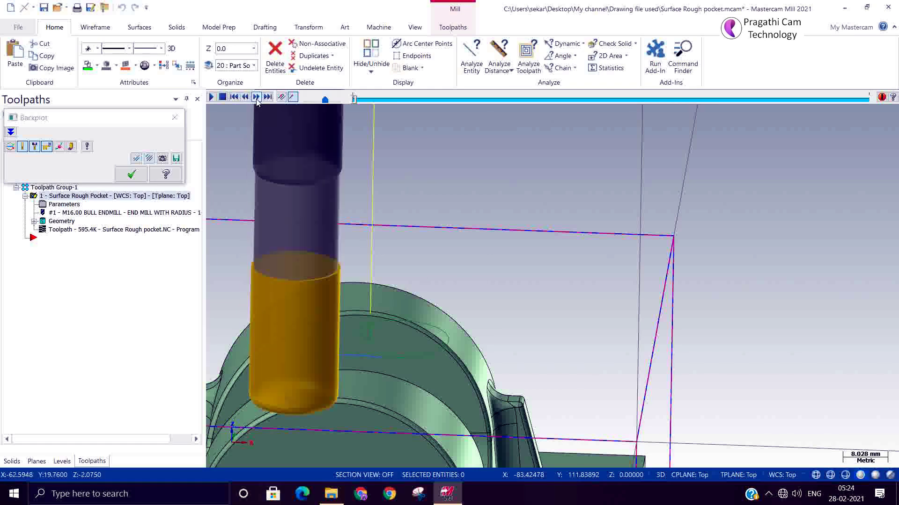
pyautogui.scroll(5, 436, 281)
pyautogui.moveTo(436, 299); pyautogui.dragTo(415, 245, button='middle')
pyautogui.scroll(4, 415, 245)
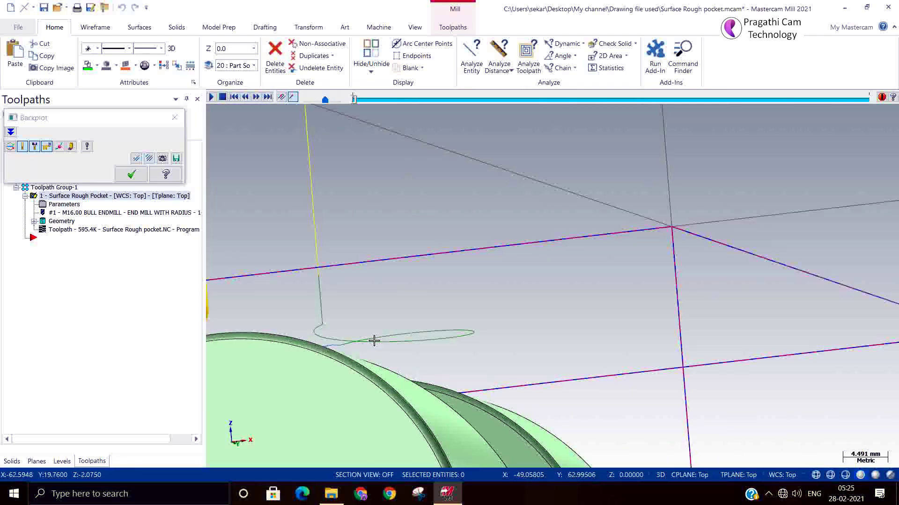
pyautogui.scroll(-3, 402, 350)
pyautogui.moveTo(417, 342); pyautogui.dragTo(412, 374, button='middle')
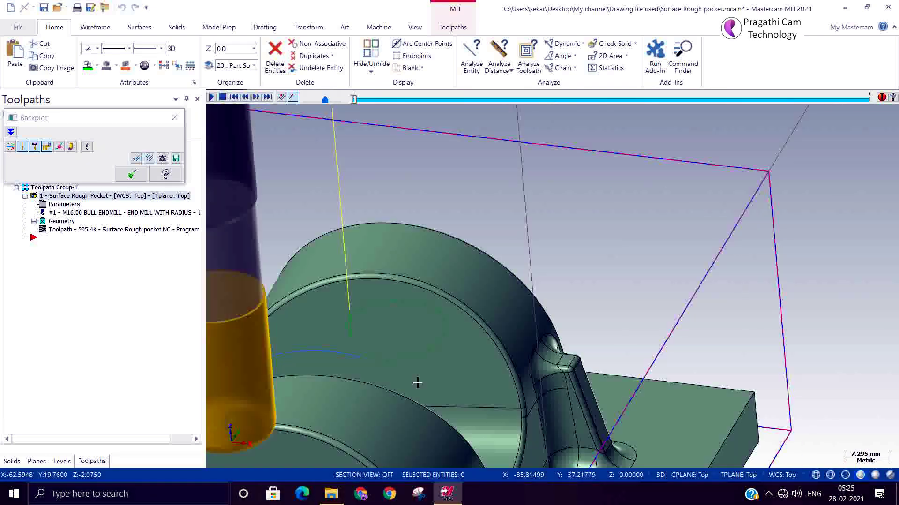
pyautogui.click(131, 175)
# - Review the rough pocket's entry options and pocket cutting methods, cancel without changes, and view the toolpath in isometric
pyautogui.click(115, 214)
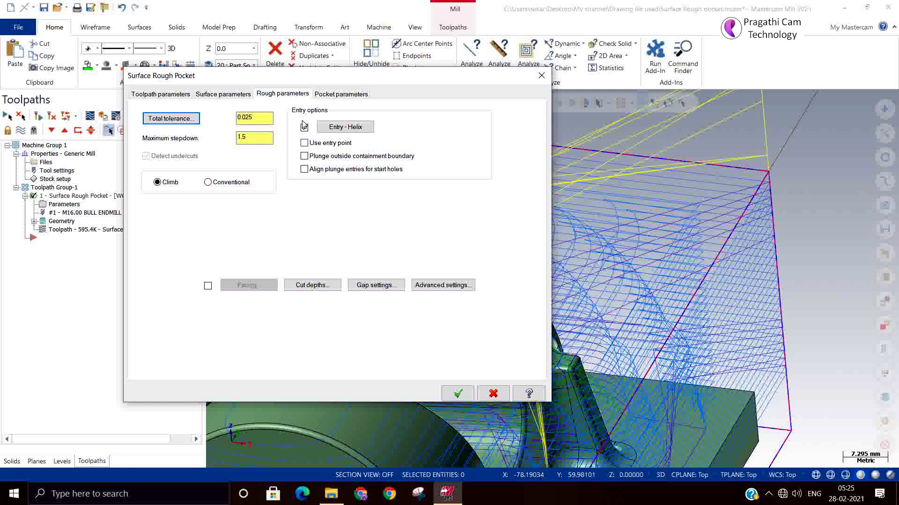
pyautogui.click(332, 96)
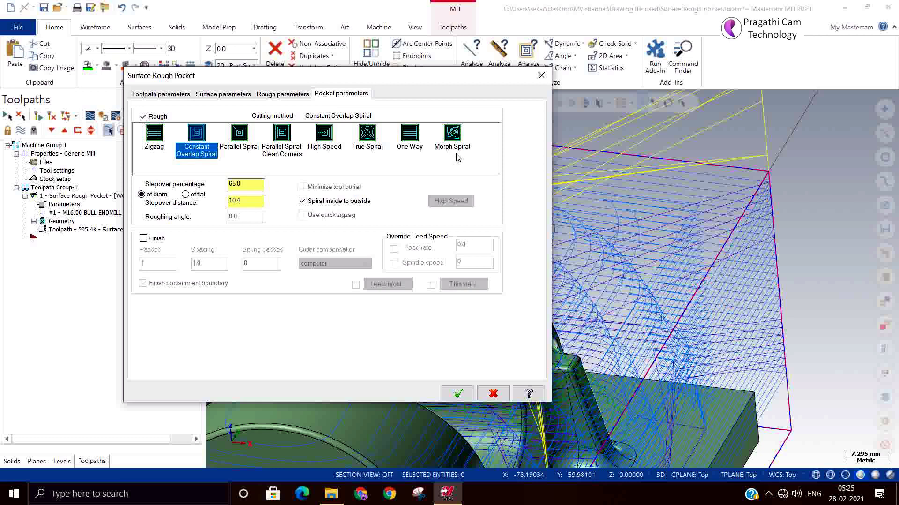
pyautogui.click(290, 97)
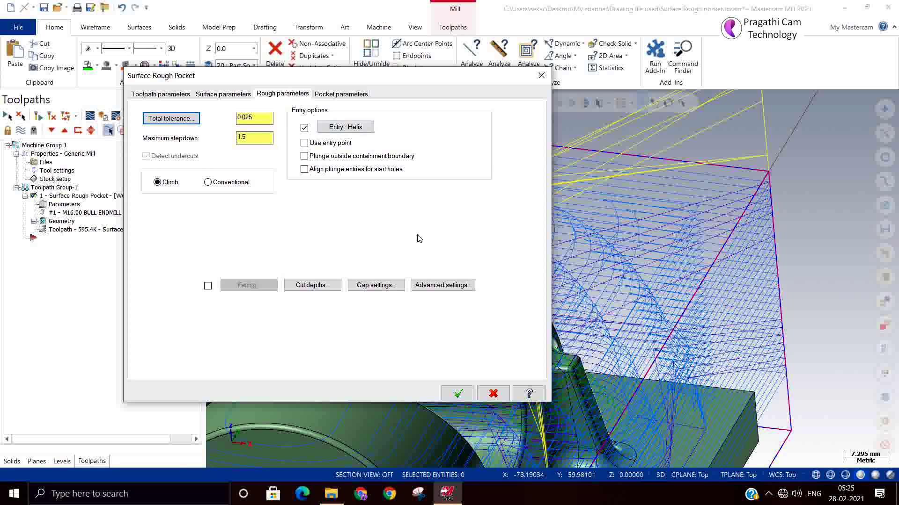
pyautogui.click(496, 394)
pyautogui.scroll(-2, 459, 279)
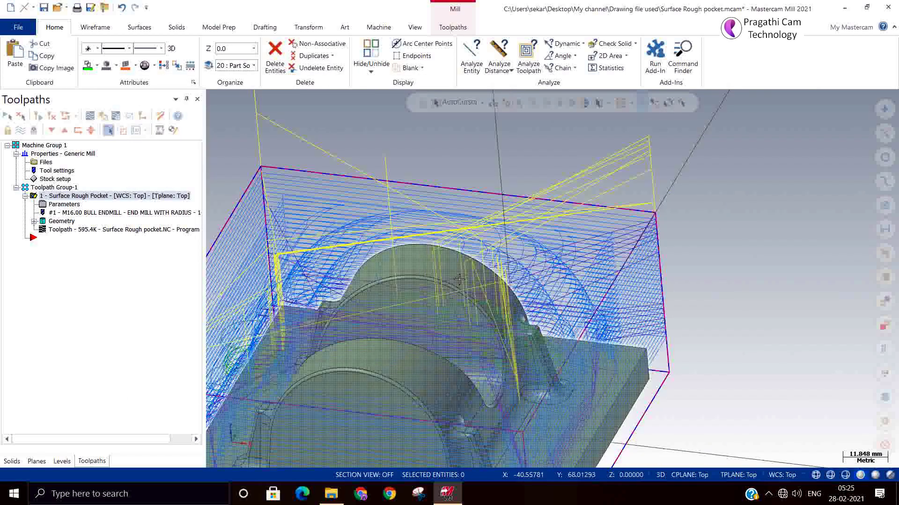
pyautogui.rightClick(728, 156)
pyautogui.click(731, 266)
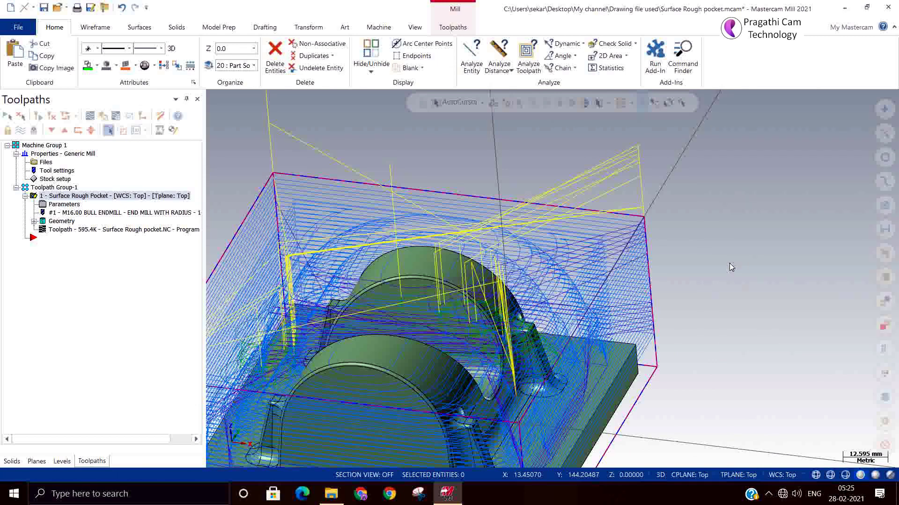
pyautogui.click(110, 130)
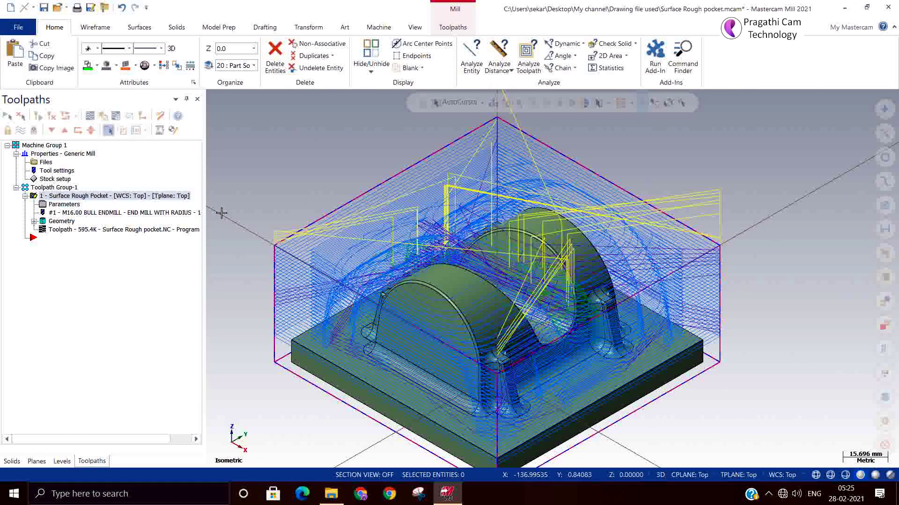